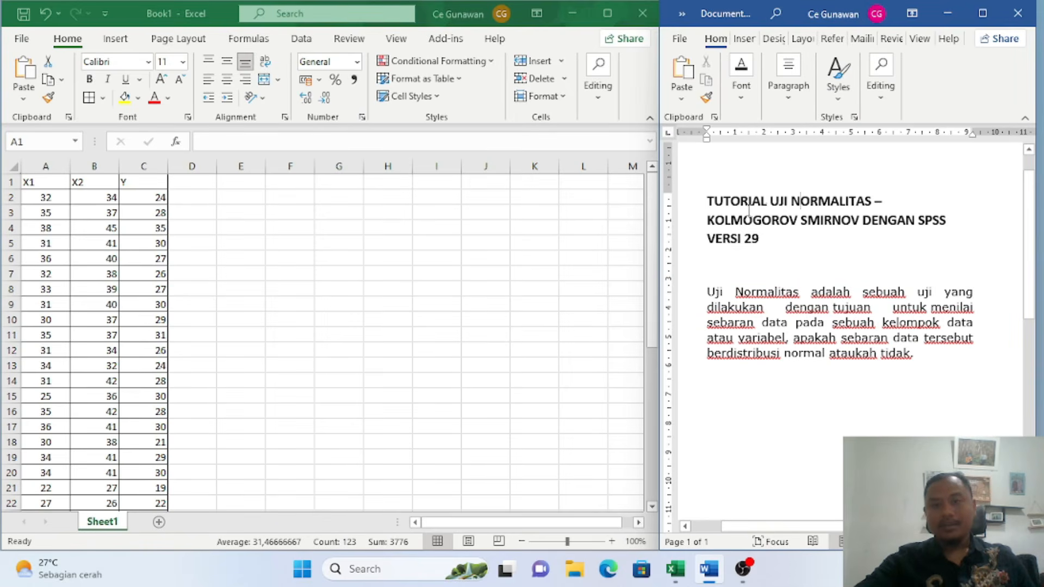
Review the tutorial title and the paragraph defining the normality test in the Word document
left_click_drag(707, 201, 808, 211)
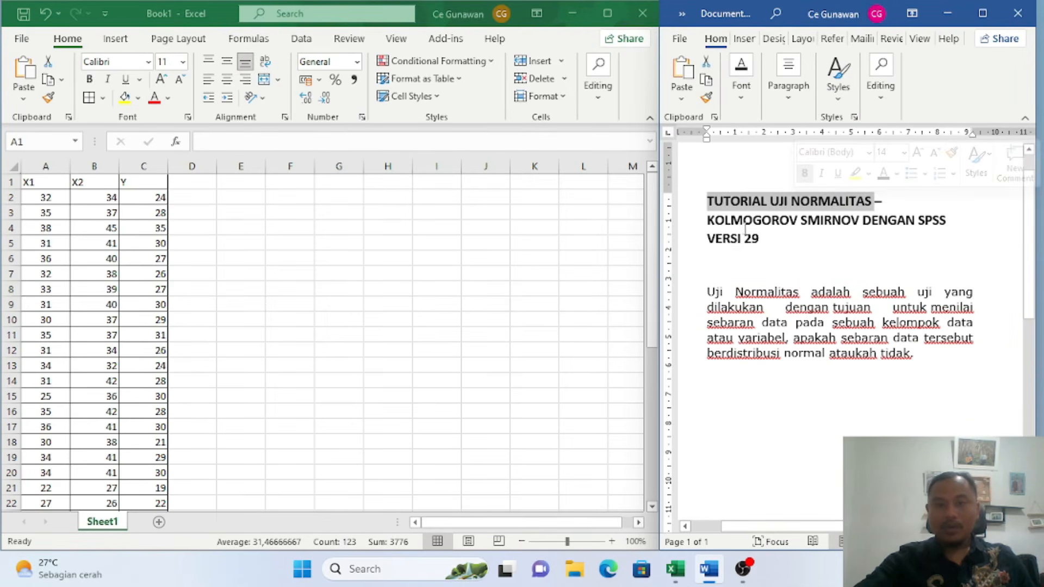
left_click_drag(862, 222, 730, 231)
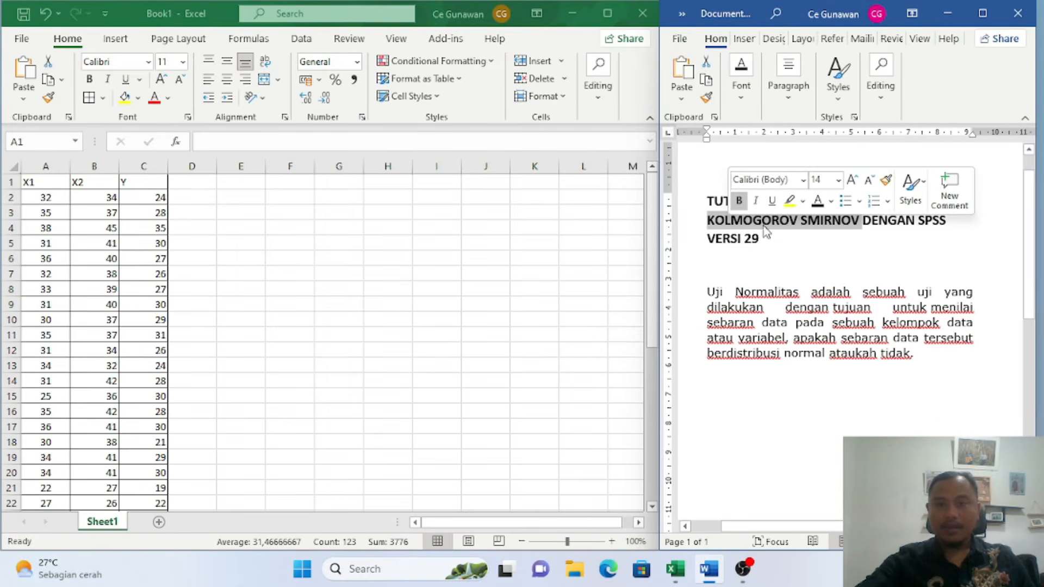
left_click(791, 243)
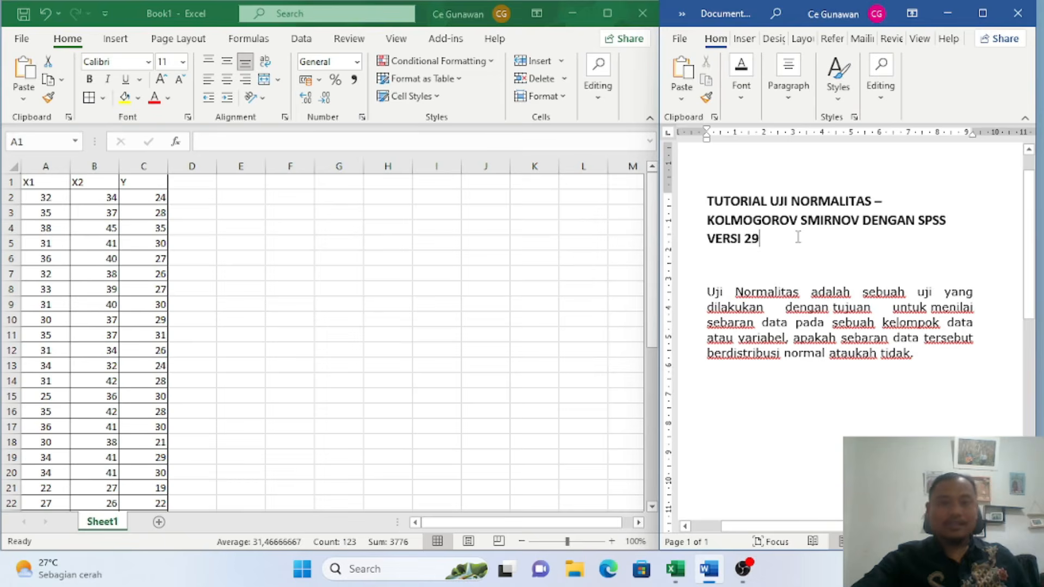
scroll(799, 248, "down", 1)
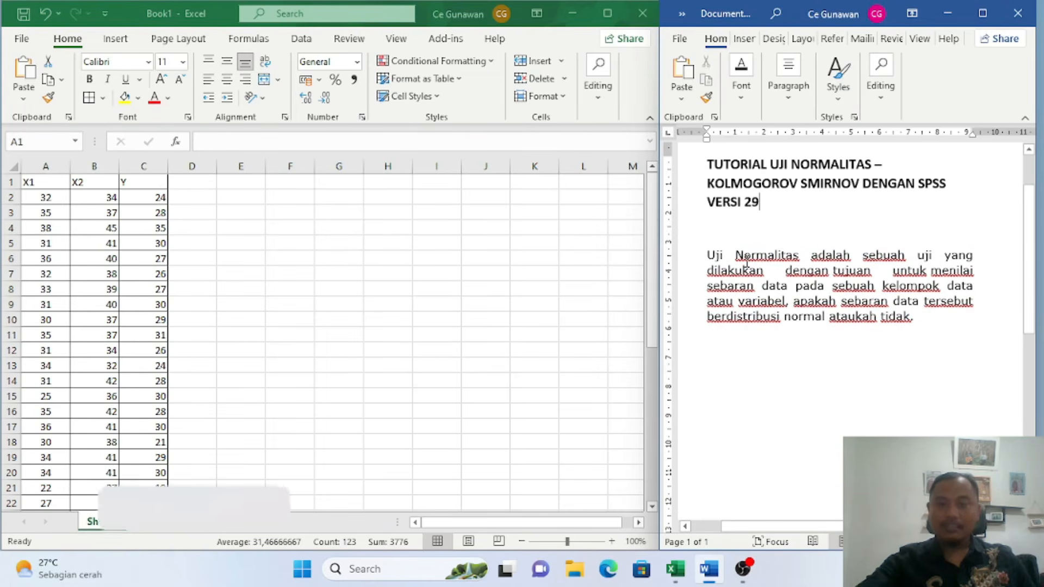
scroll(710, 232, "down", 1)
left_click_drag(707, 218, 809, 218)
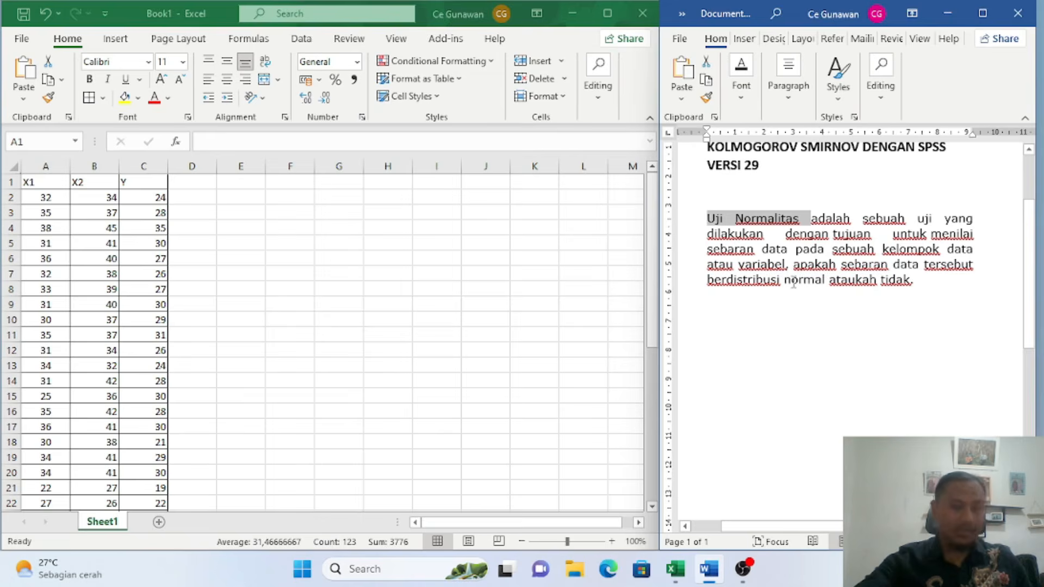
left_click(771, 249)
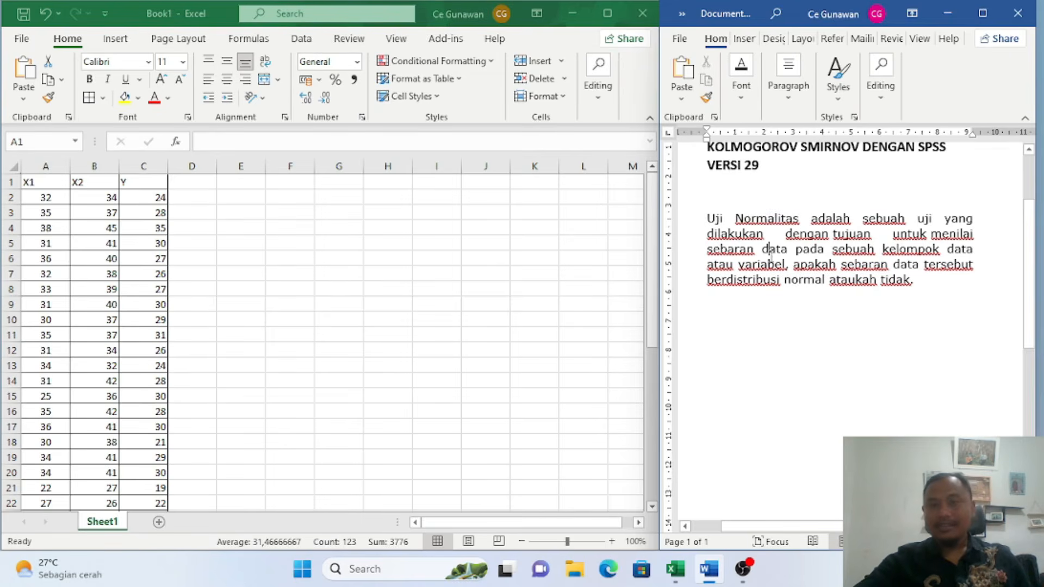
scroll(774, 272, "up", 1)
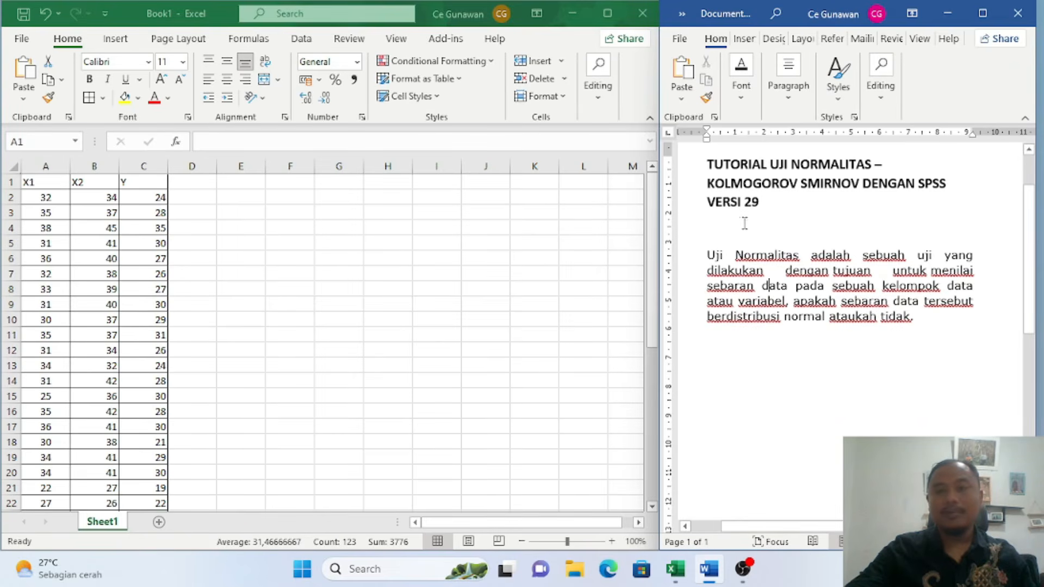
left_click(770, 202)
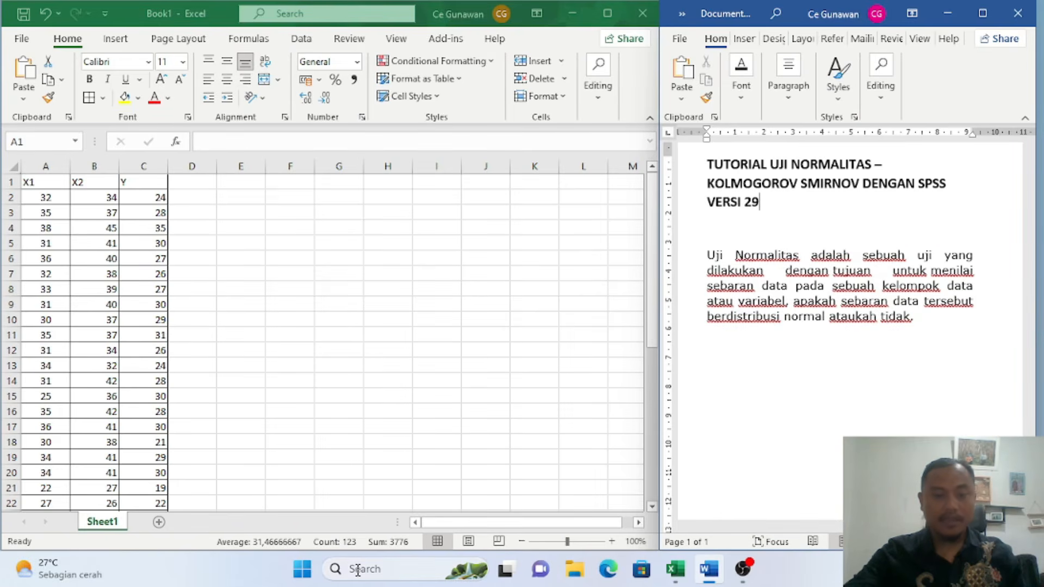
Launch IBM SPSS Statistics
left_click(353, 570)
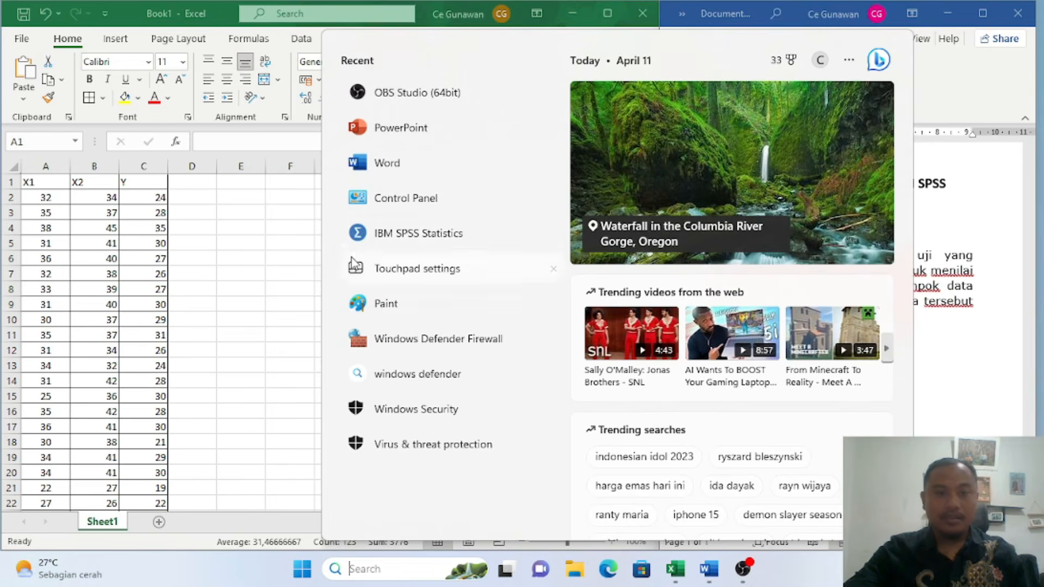
left_click(426, 239)
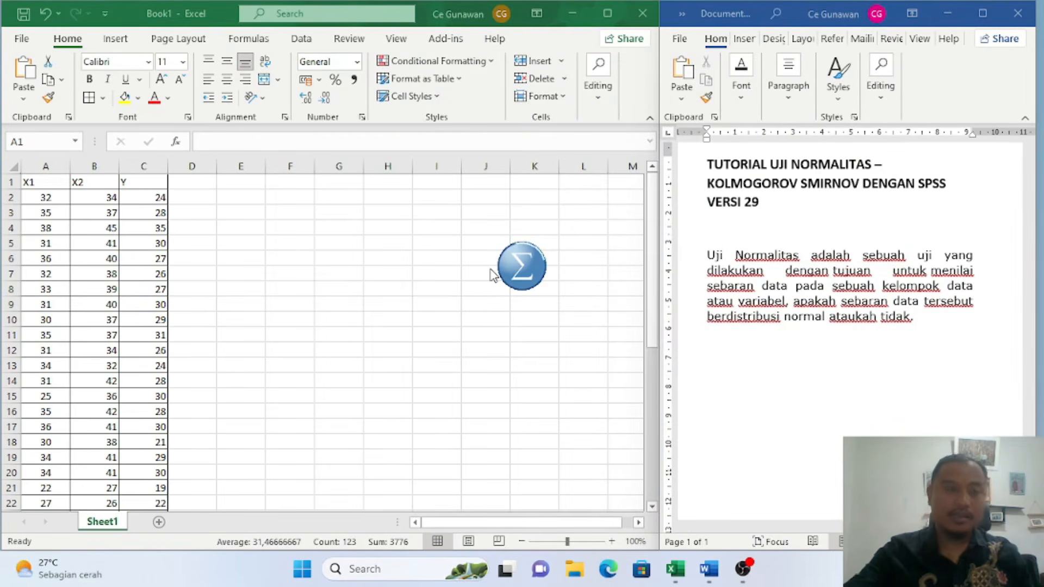
In the Excel worksheet, center the X1, X2 and Y headings in row 1 and look through the data rows
left_click(40, 185)
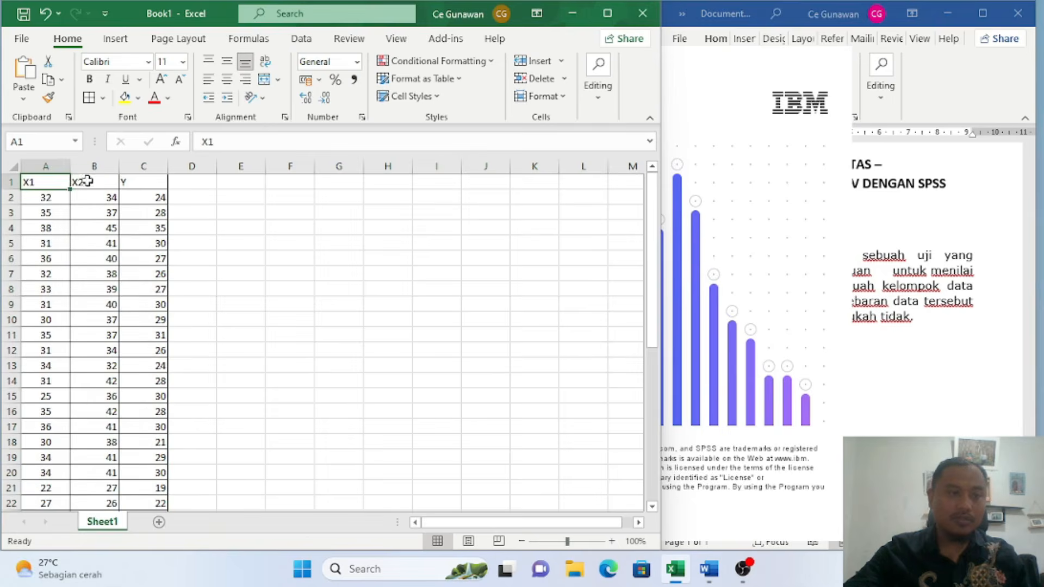
left_click(87, 181)
left_click(148, 180)
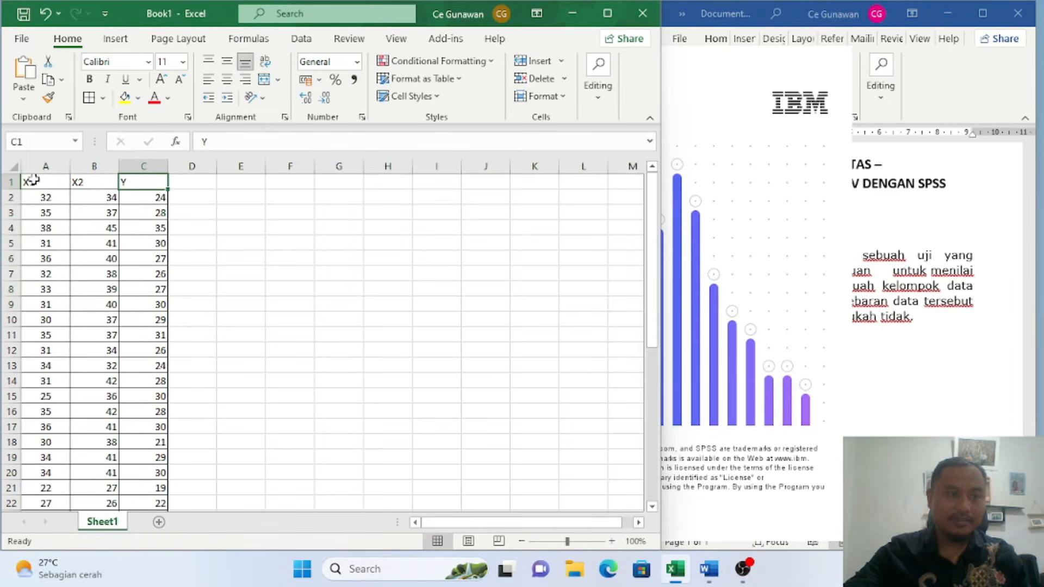
left_click(11, 183)
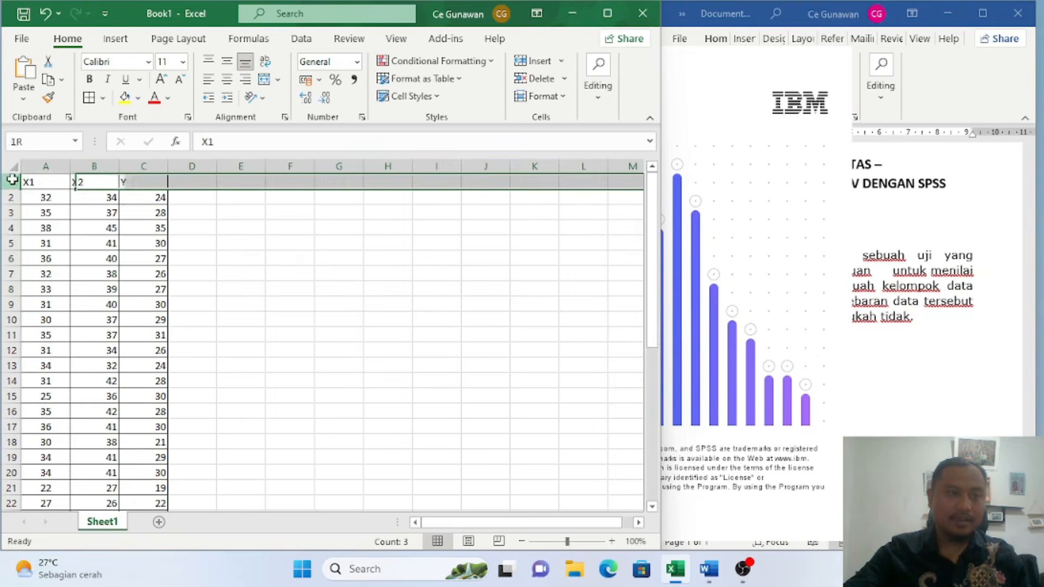
left_click(225, 82)
left_click(136, 243)
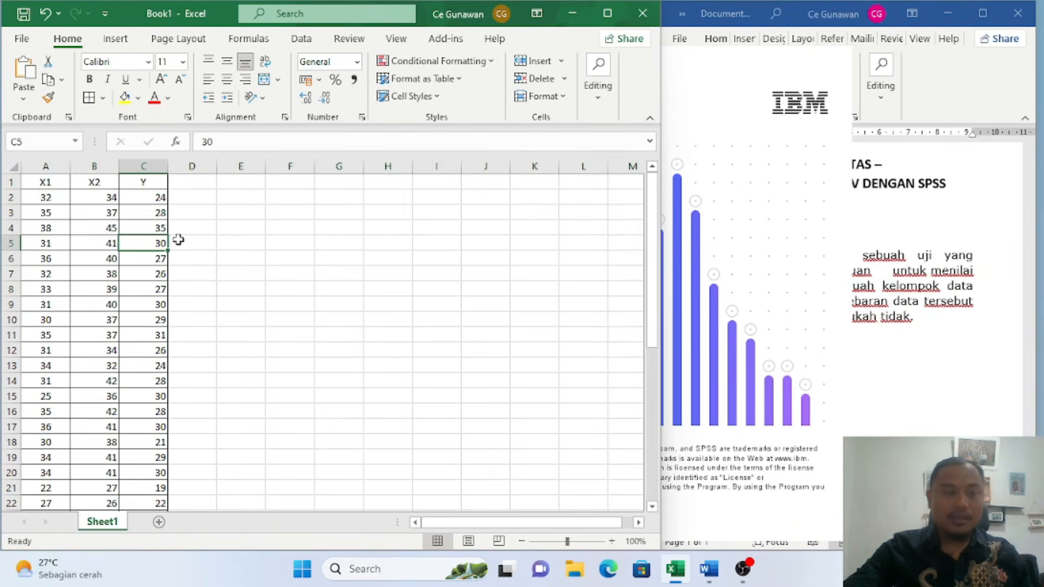
scroll(262, 295, "down", 6)
scroll(261, 295, "down", 4)
scroll(262, 295, "up", 10)
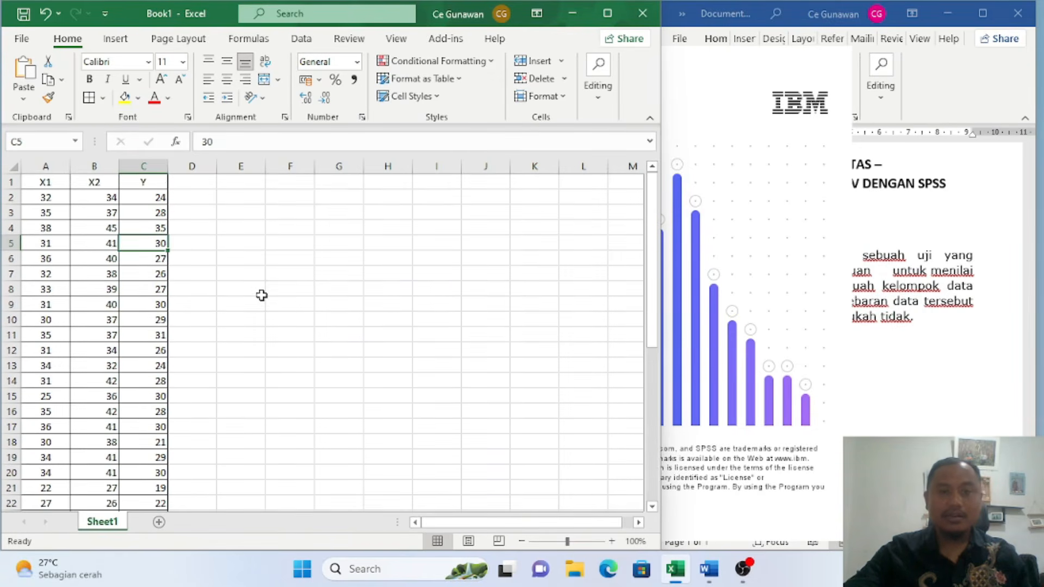
left_click(223, 237)
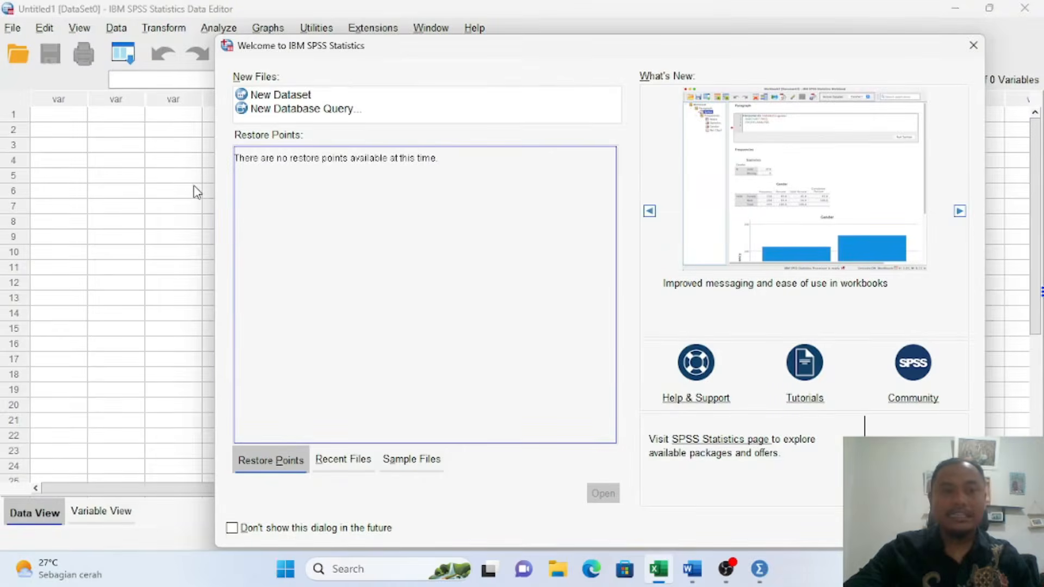
Dismiss the SPSS welcome dialog and bring the empty SPSS data editor to the front
left_click(973, 46)
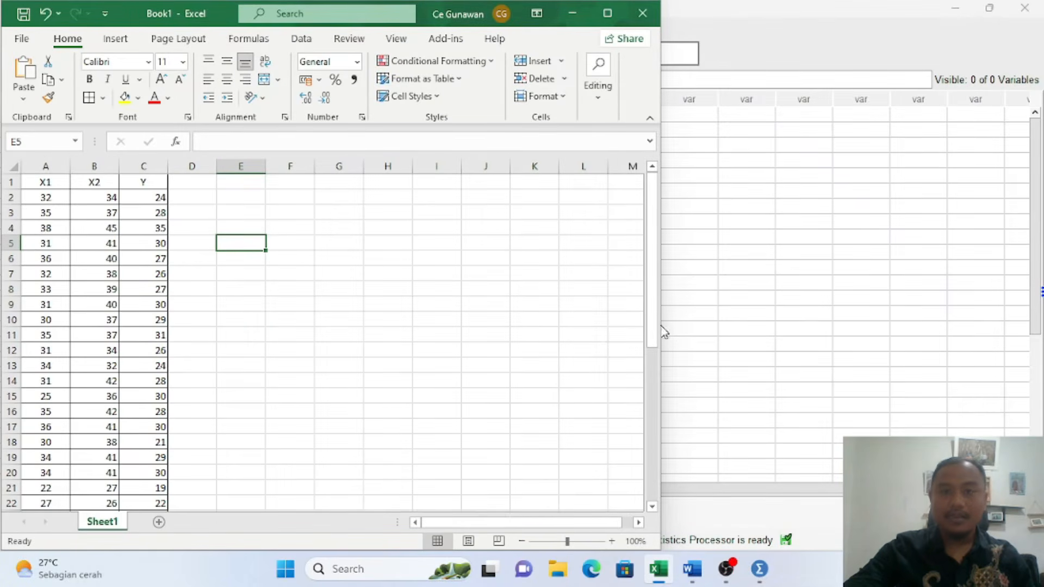
left_click(799, 152)
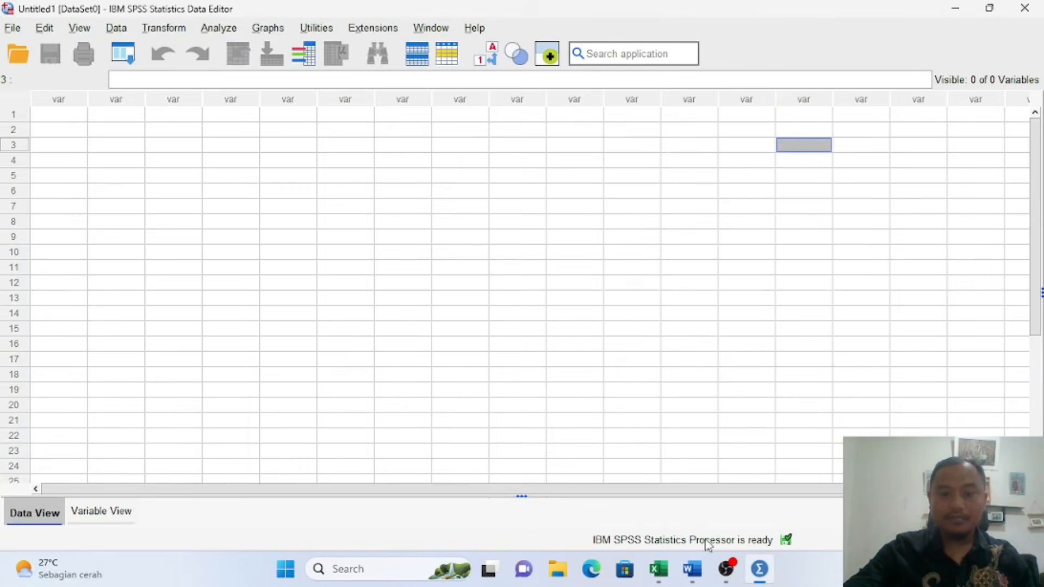
left_click(659, 569)
left_click(847, 297)
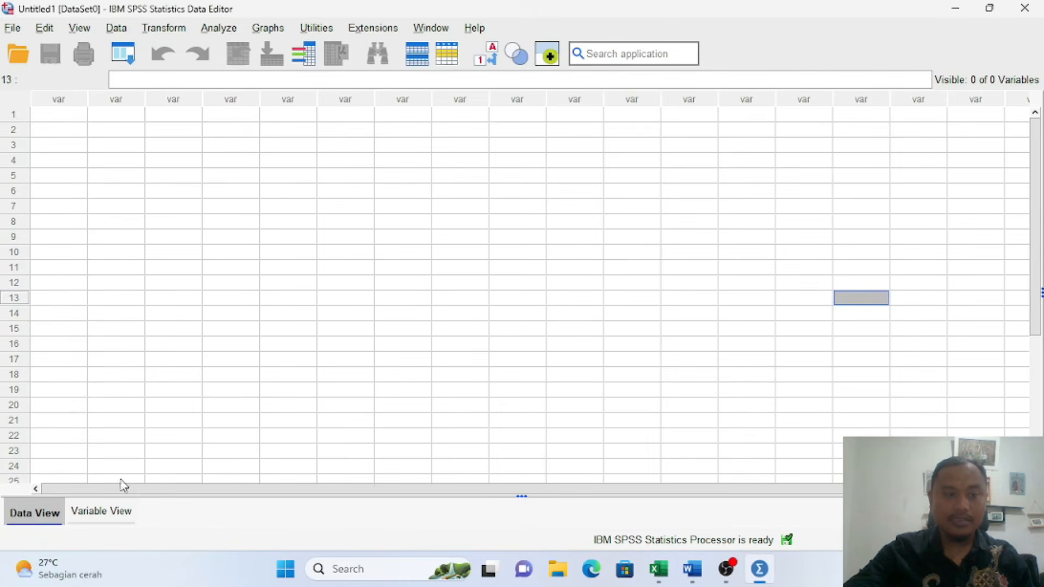
Define three variables named X1, X2 and Y in the new dataset and return to the data grid
left_click(101, 511)
left_click(88, 92)
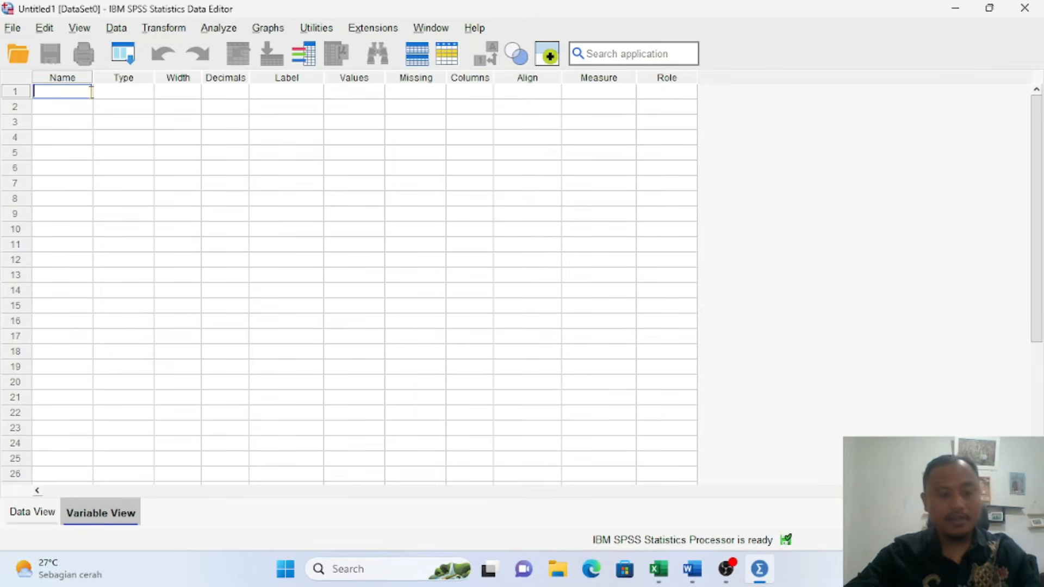
type("X1")
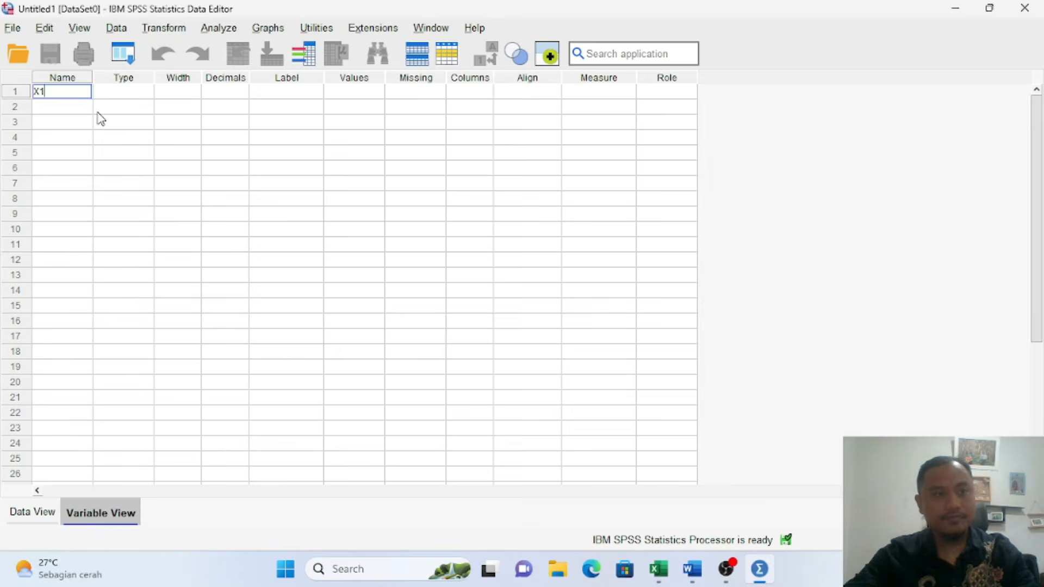
left_click(70, 106)
type("X2")
left_click(73, 122)
type("Y")
left_click(144, 381)
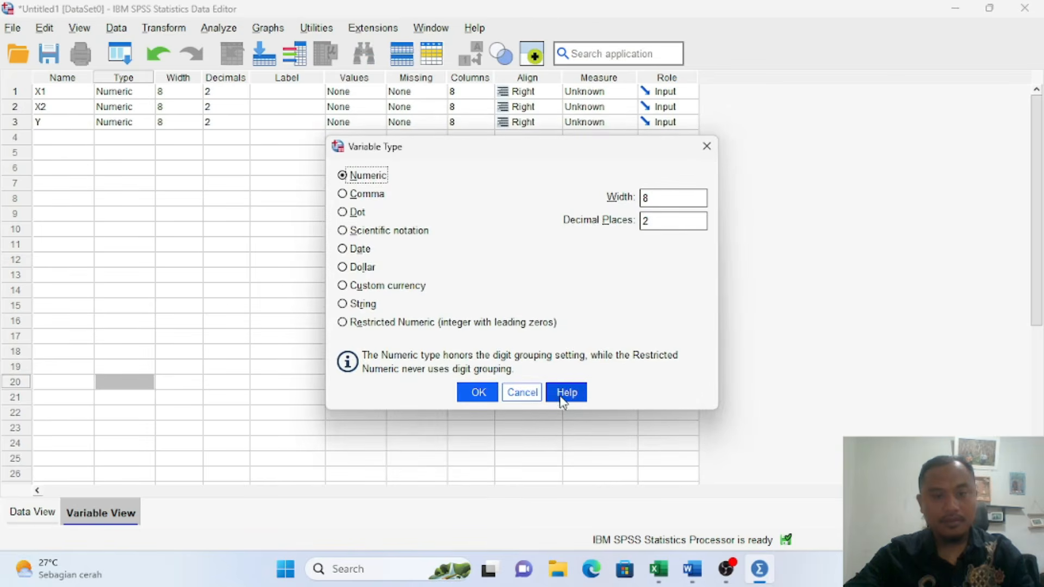
left_click(521, 392)
left_click(40, 513)
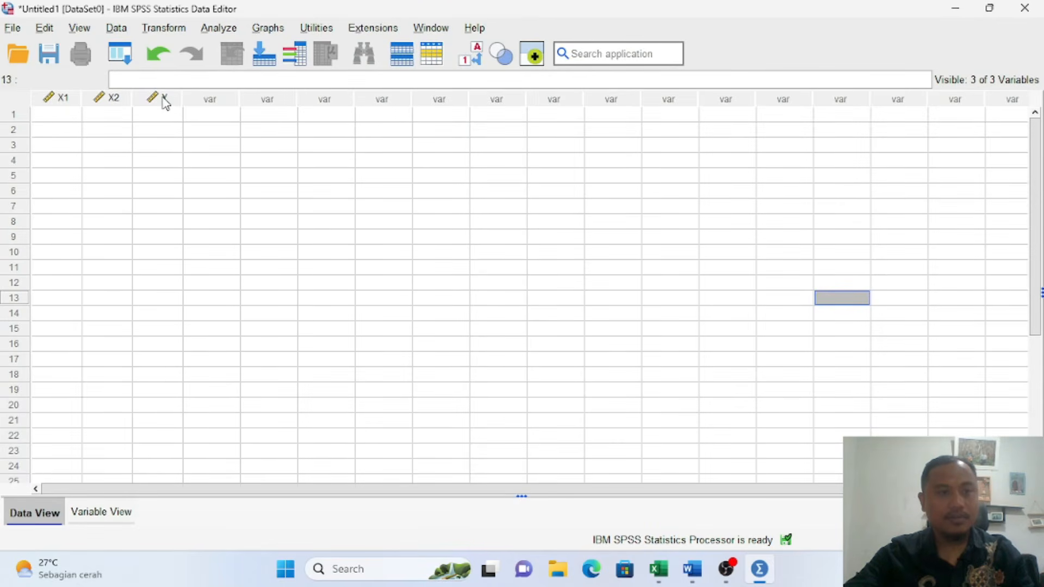
Switch to Excel and copy the data values in A2:C41, without the headings
key("alt+Tab")
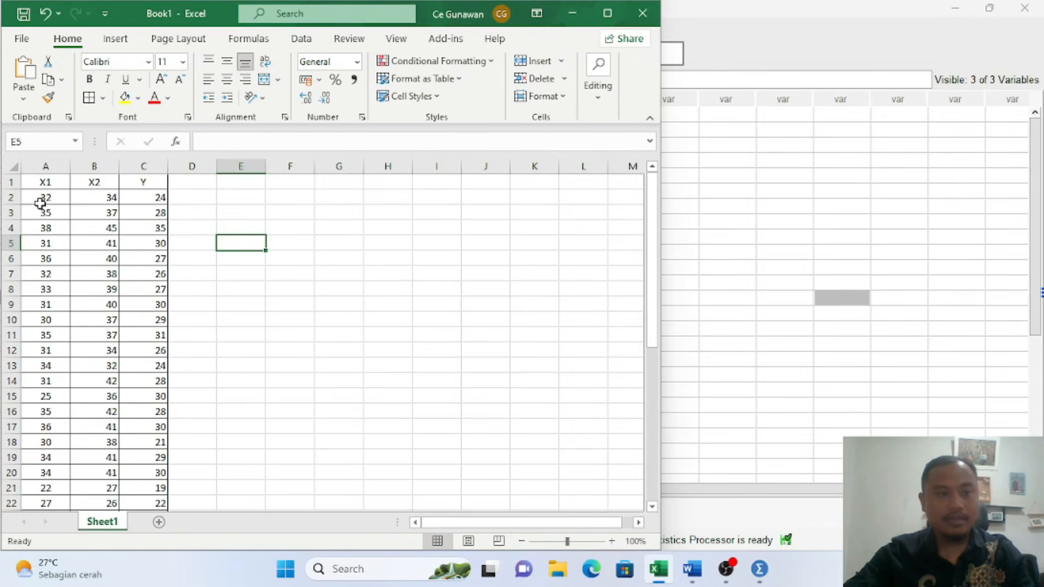
left_click_drag(42, 199, 159, 488)
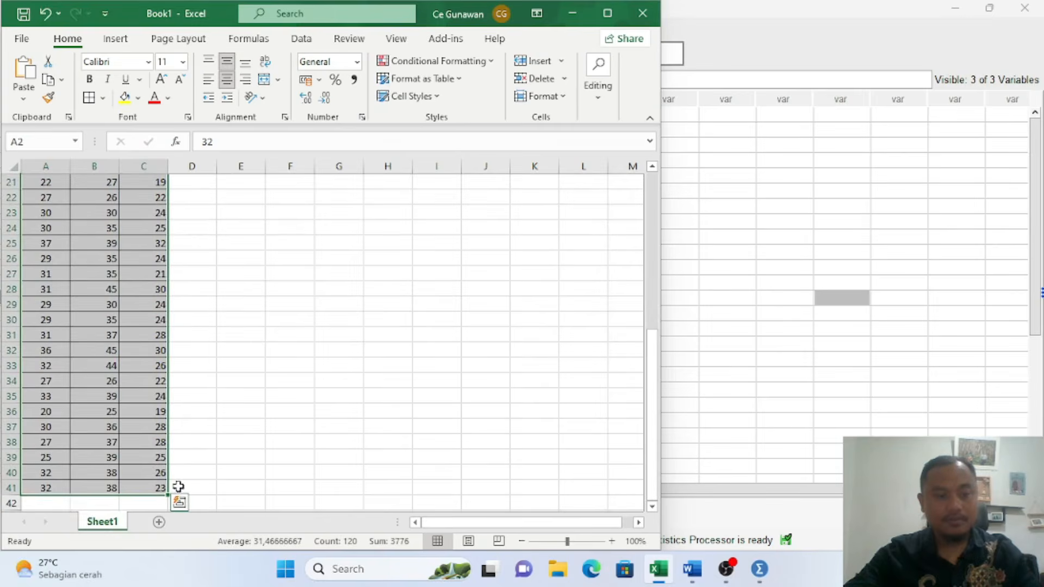
key("ctrl+c")
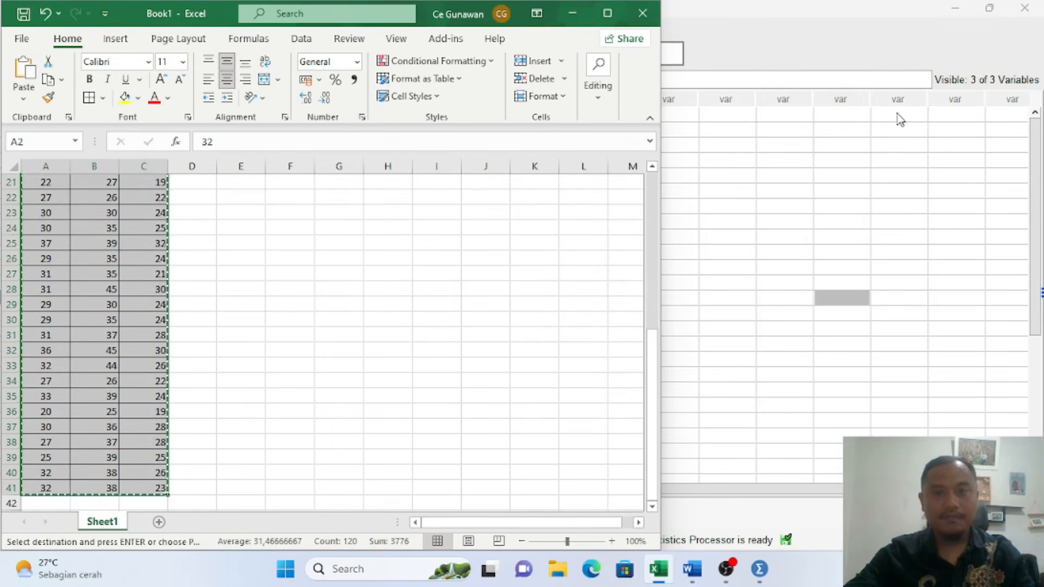
Switch to SPSS and paste the copied values into the data grid, starting at the first row of X1
left_click(785, 145)
left_click(64, 115)
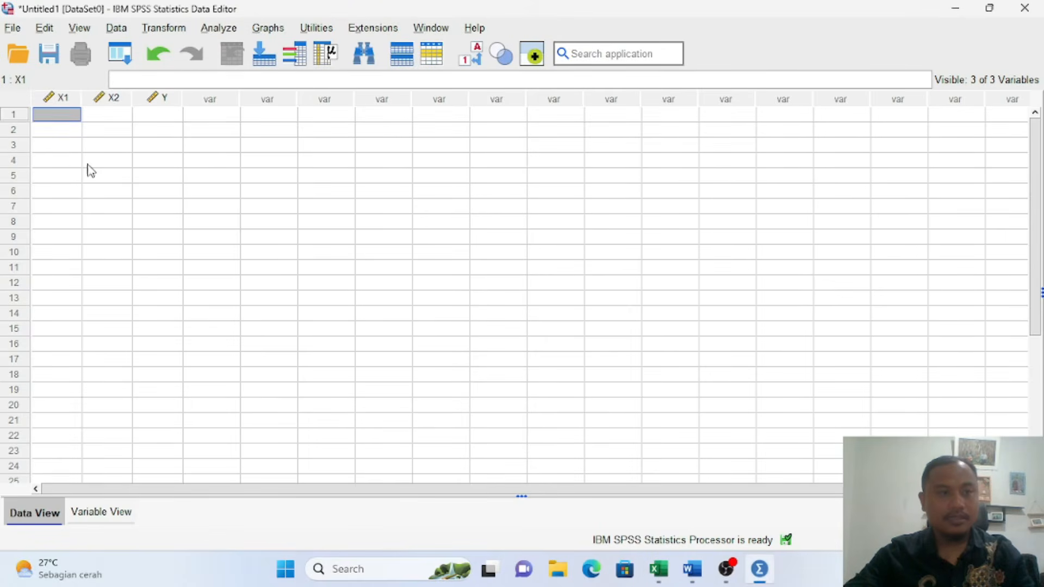
right_click(57, 122)
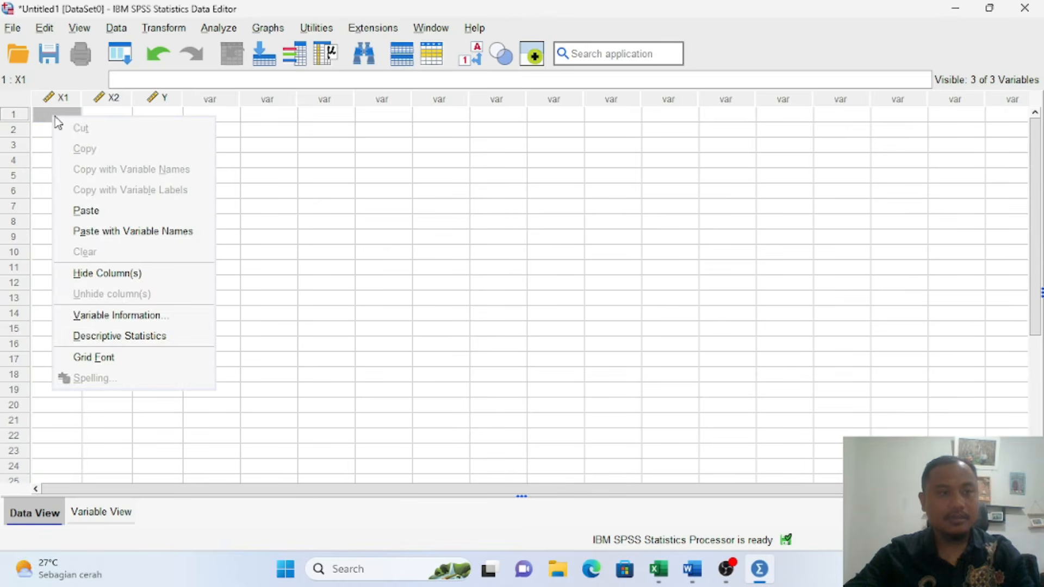
left_click(101, 209)
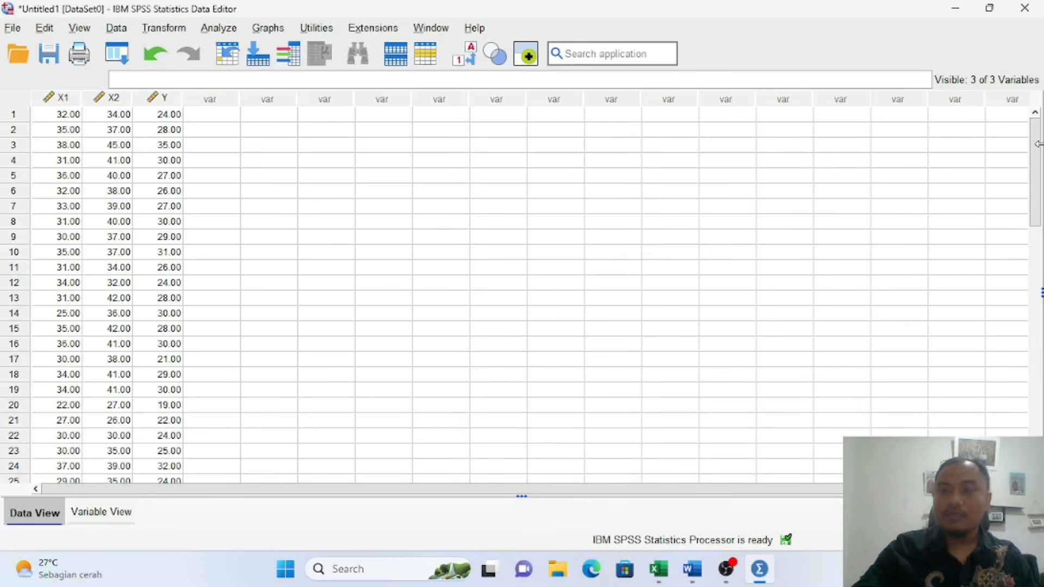
left_click_drag(874, 160, 707, 171)
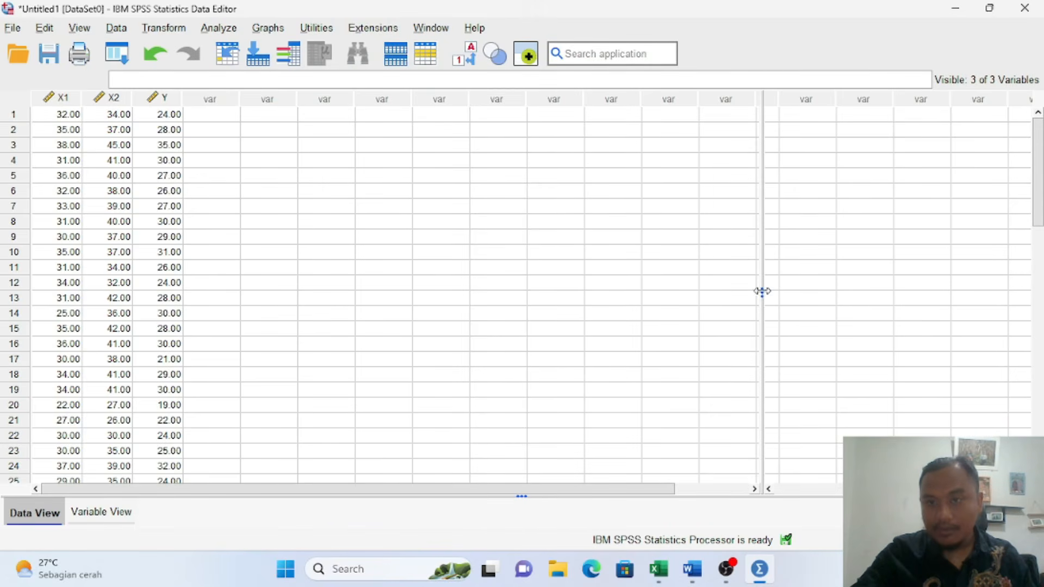
left_click_drag(1039, 274, 1041, 273)
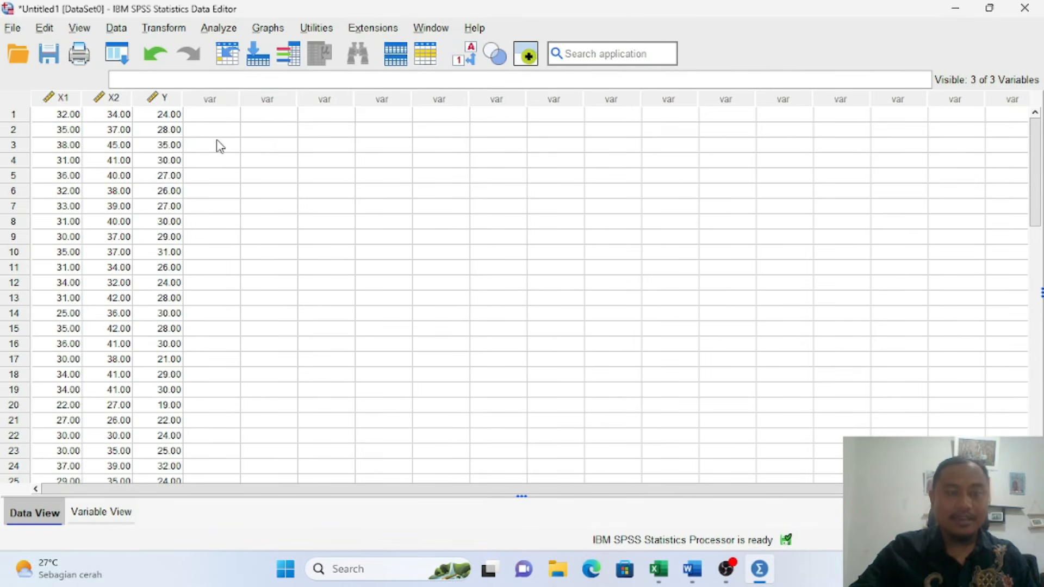
Set up a linear regression with Y as the dependent variable and X1 and X2 as the independent variables
left_click(219, 28)
mouse_move(272, 261)
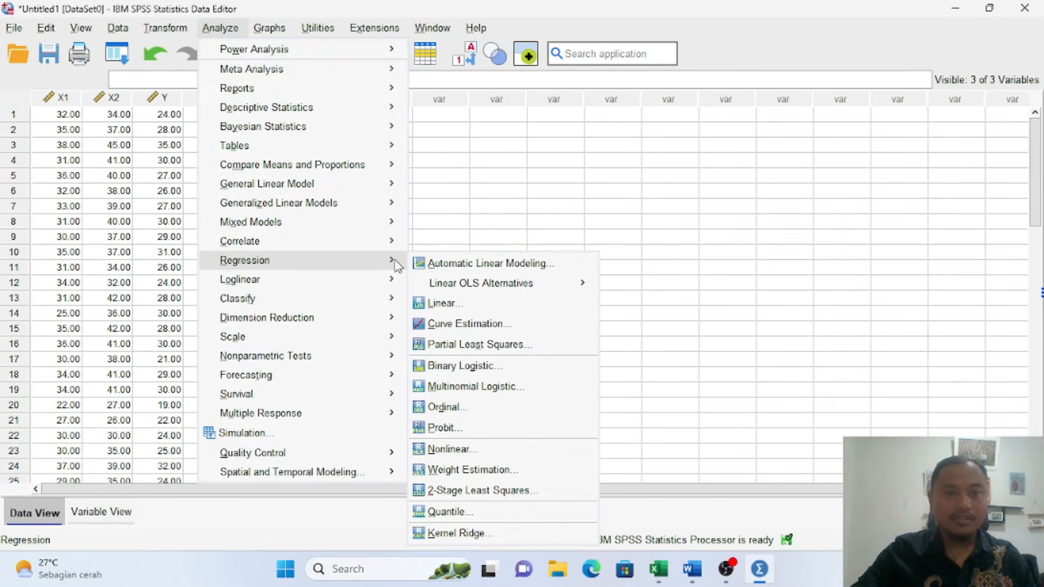
left_click(470, 307)
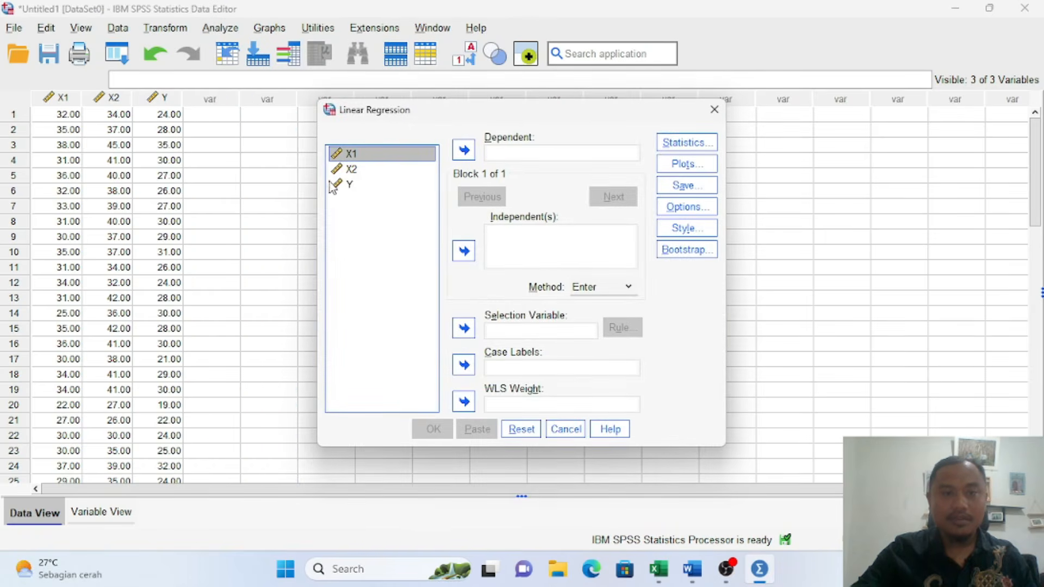
left_click(347, 187)
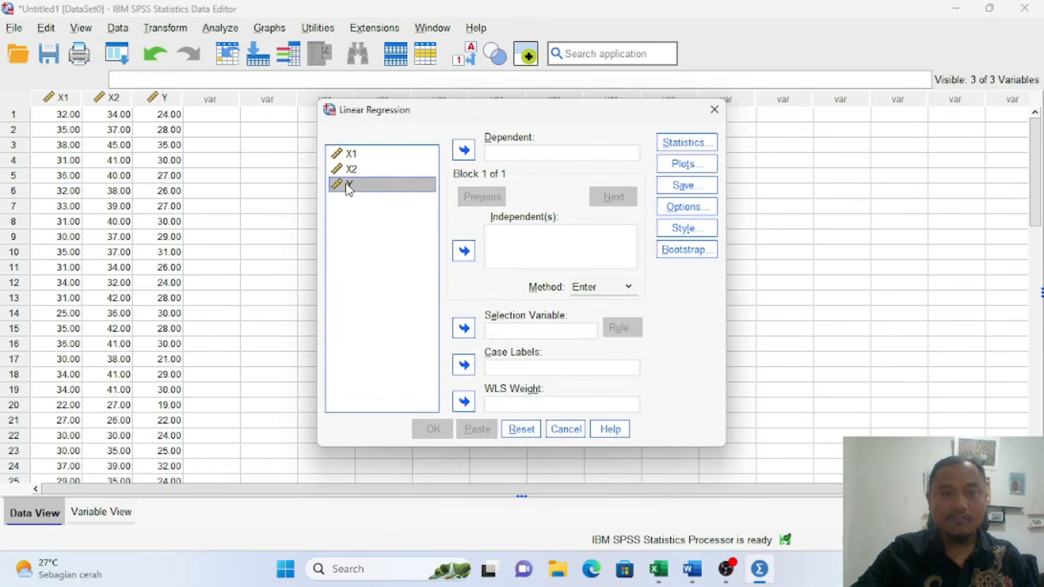
left_click(464, 150)
left_click(346, 155)
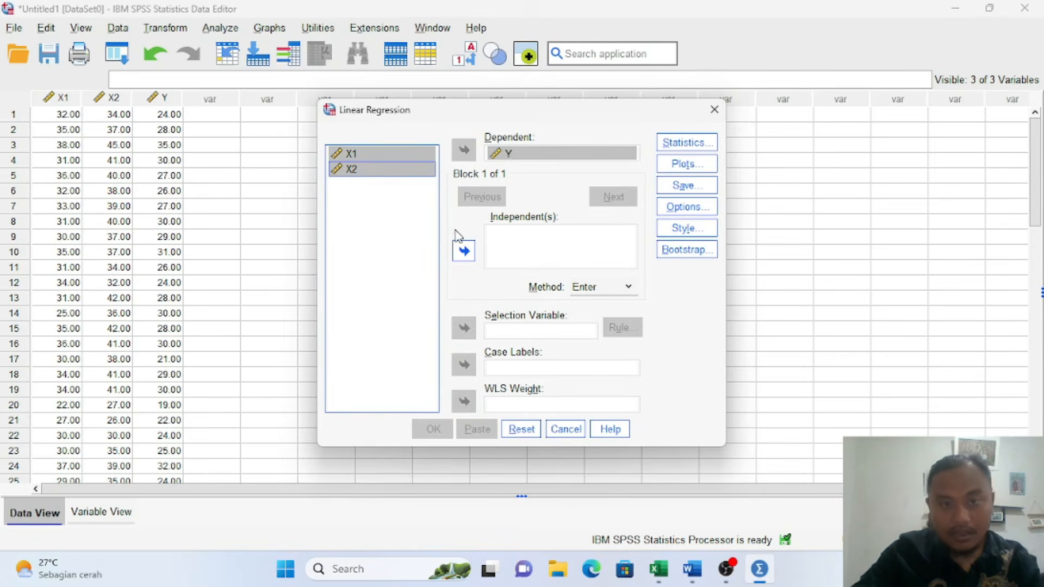
left_click(464, 252)
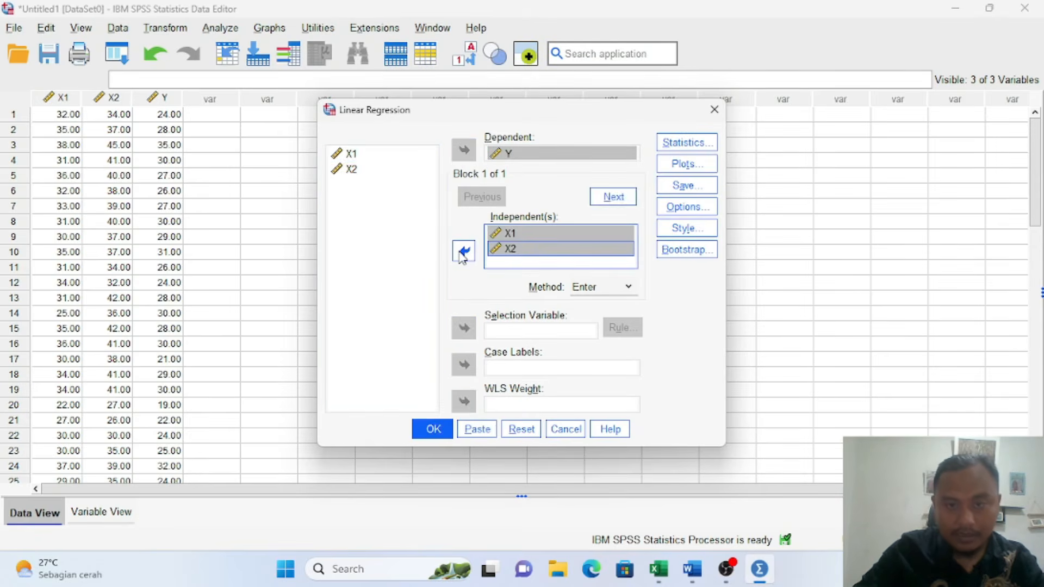
Set the regression to save unstandardized residuals and run it
left_click(700, 188)
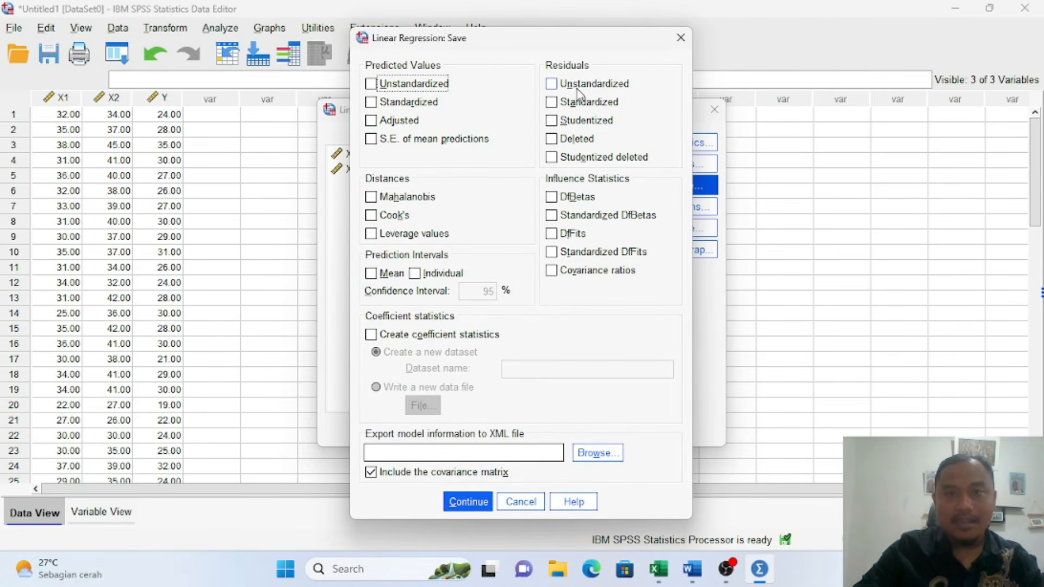
left_click(555, 89)
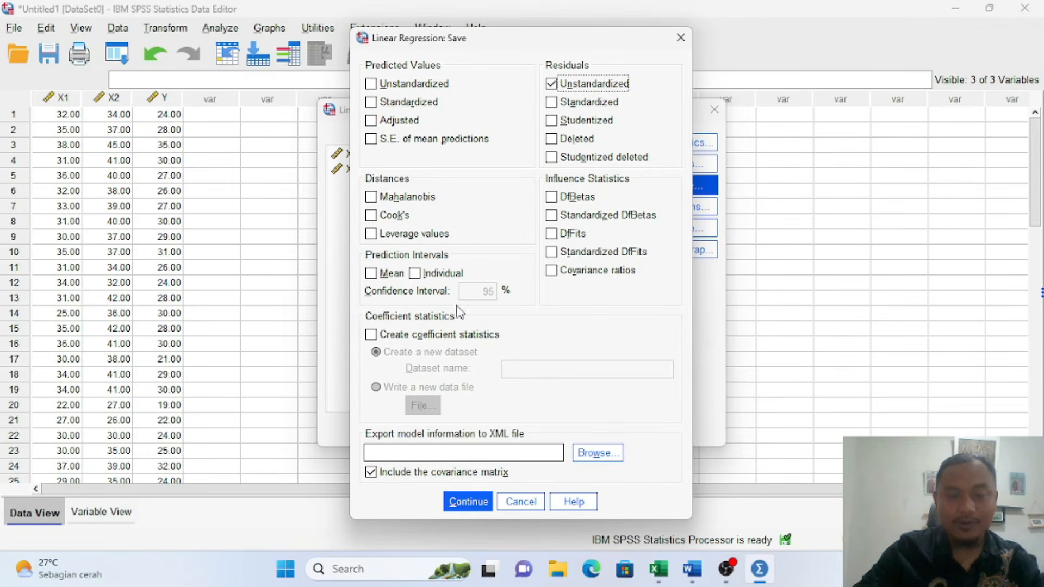
left_click(472, 502)
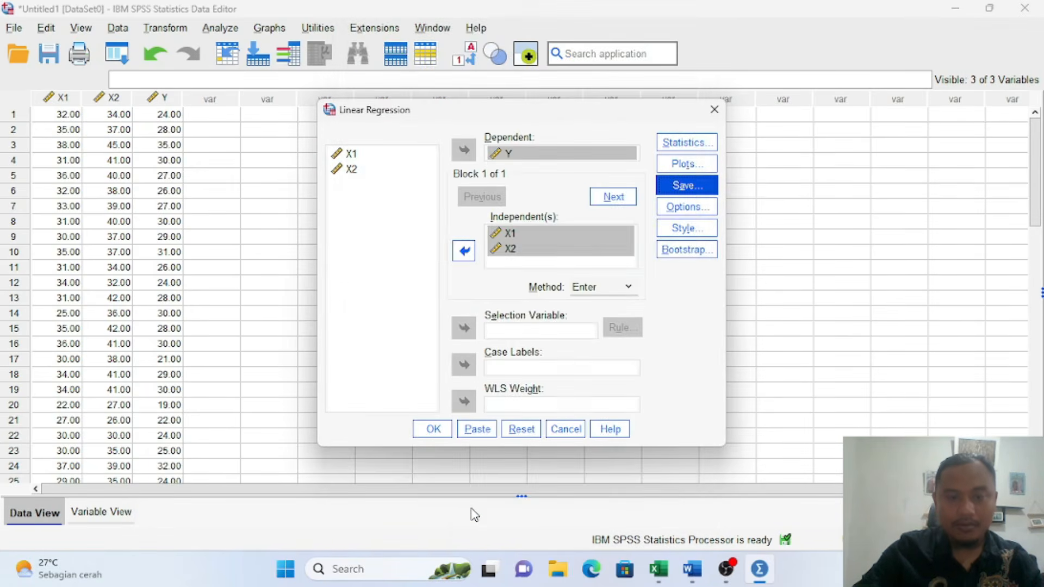
left_click(432, 429)
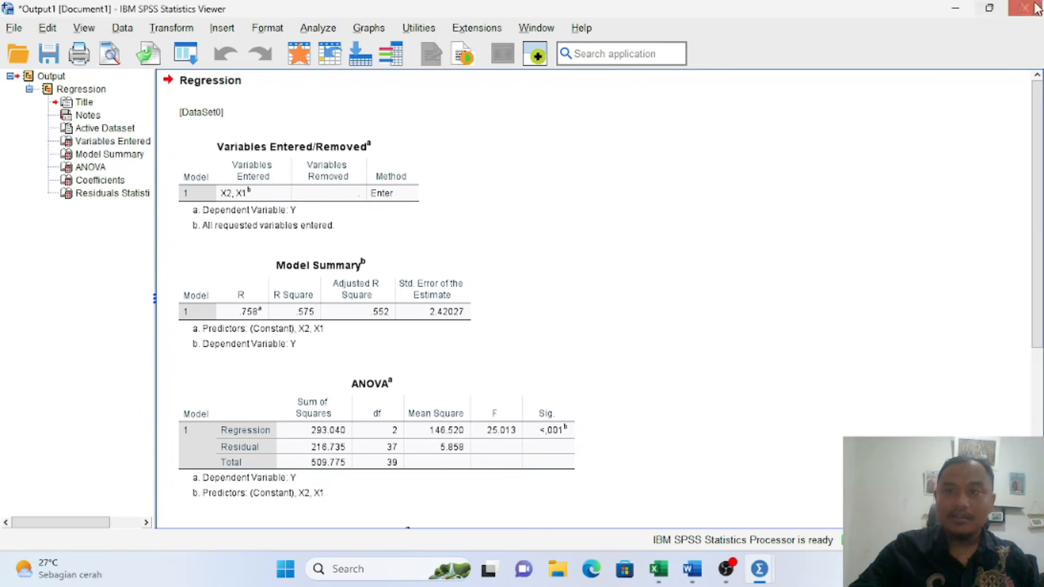
Close the regression output and inspect the saved residuals in the RES_1 column of the data grid
left_click(1025, 8)
left_click(522, 304)
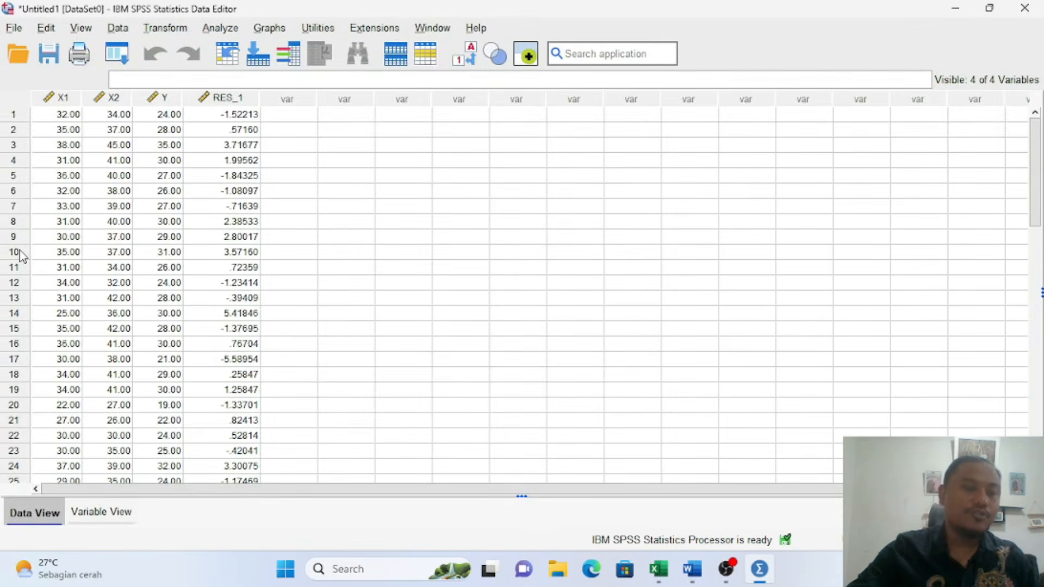
left_click(243, 102)
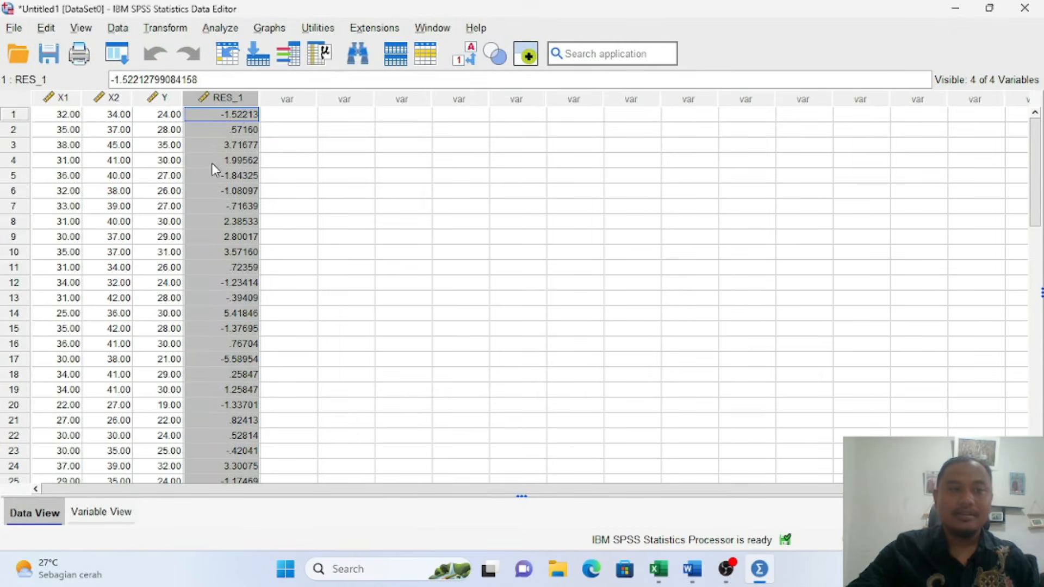
scroll(223, 169, "down", 11)
scroll(224, 174, "up", 11)
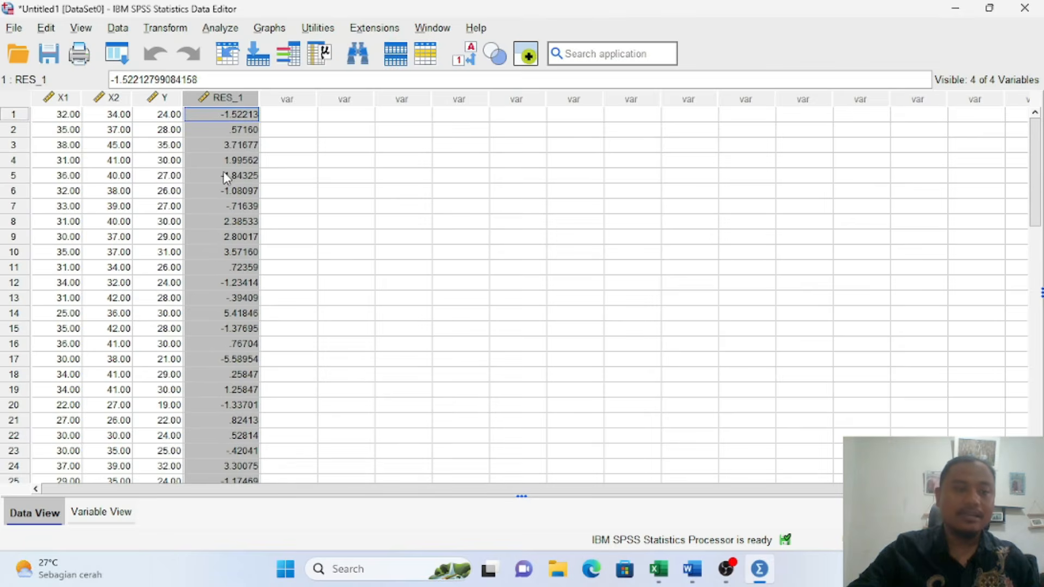
left_click(227, 115)
left_click(235, 131)
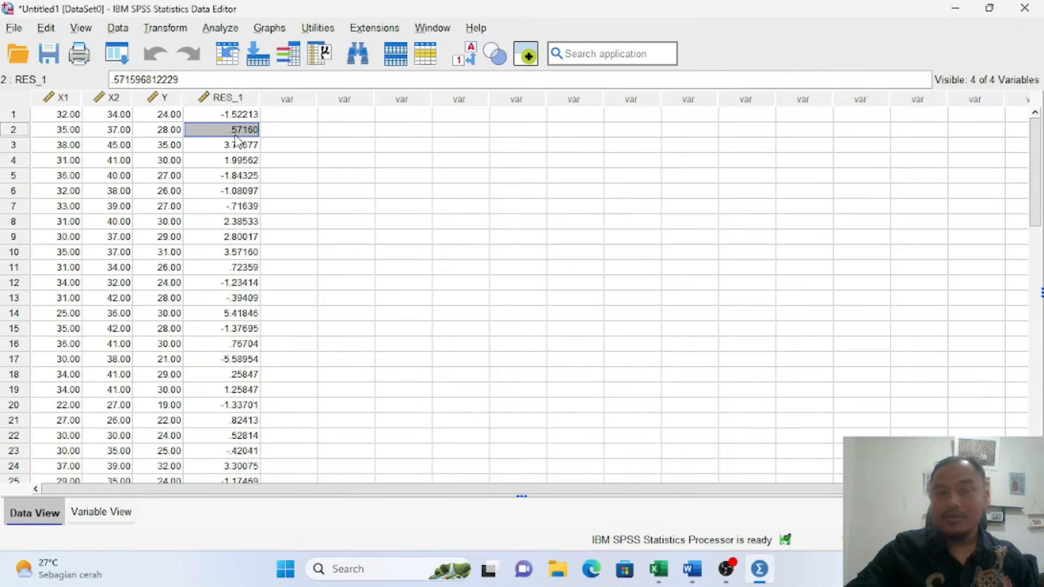
Switch to Word and highlight "KOLMOGOROV SMIRNOV" in the document title in yellow
left_click(691, 569)
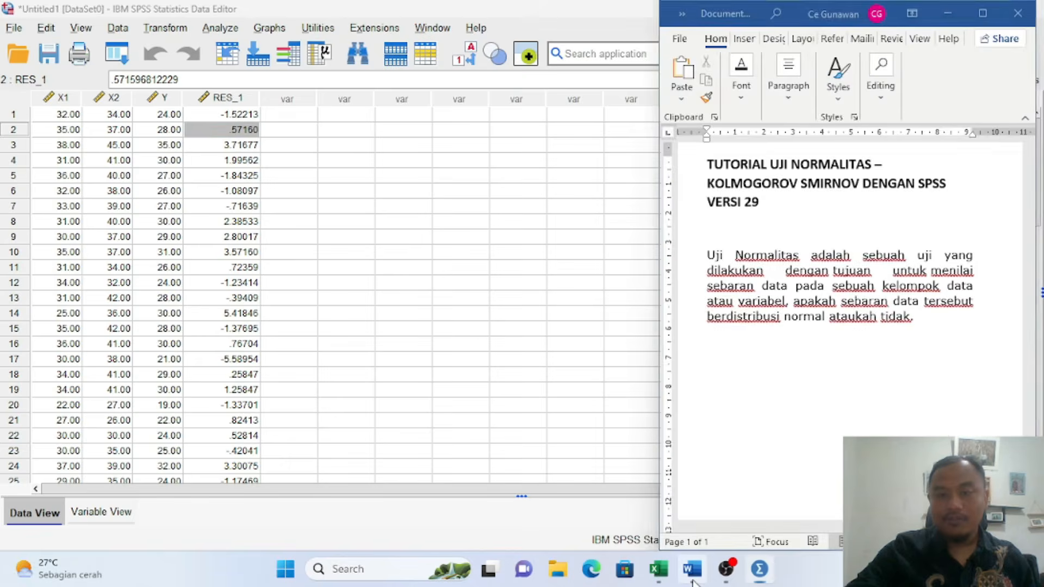
left_click_drag(714, 188, 862, 185)
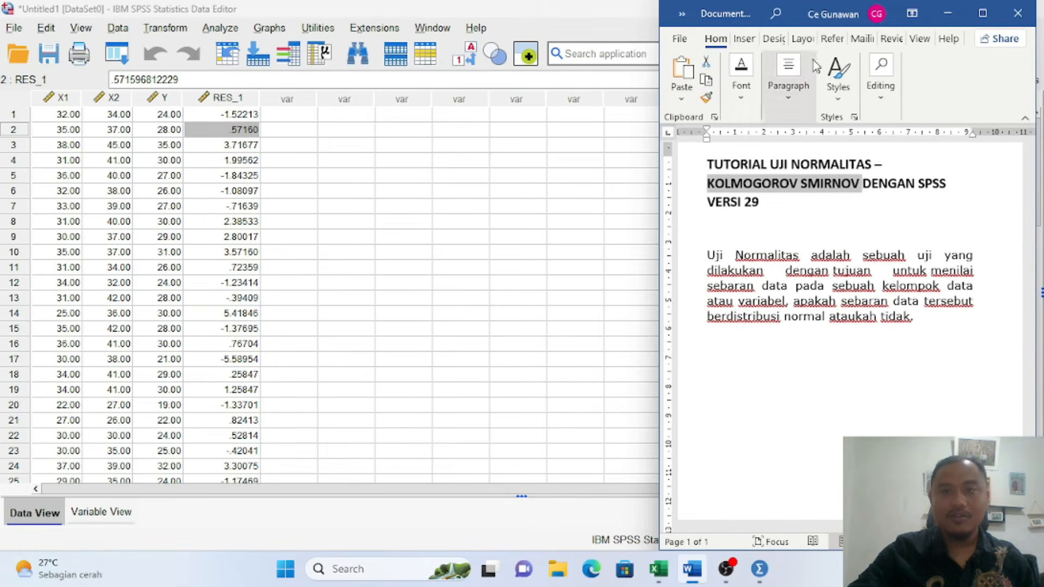
left_click(740, 79)
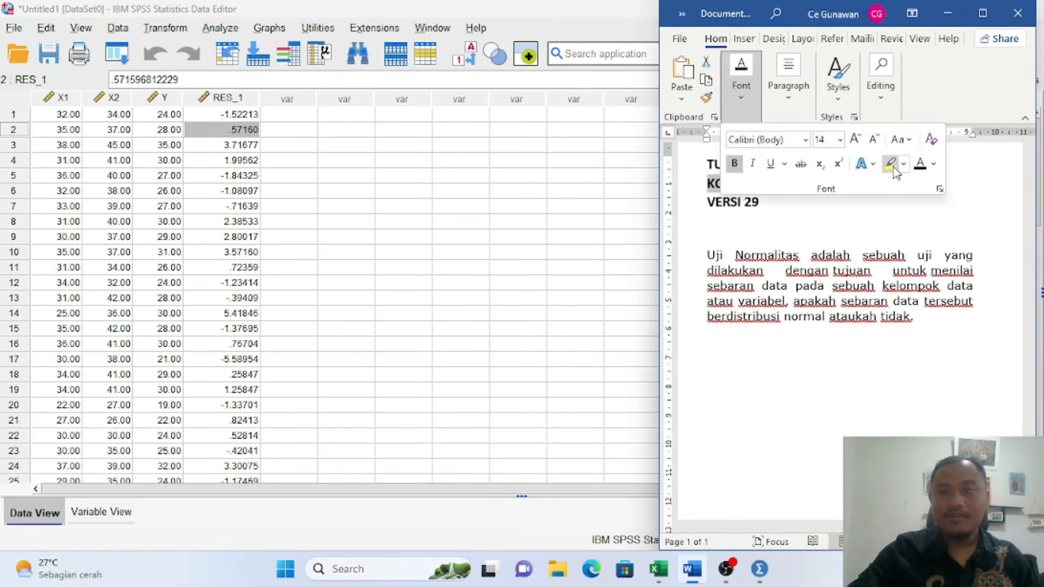
left_click(892, 166)
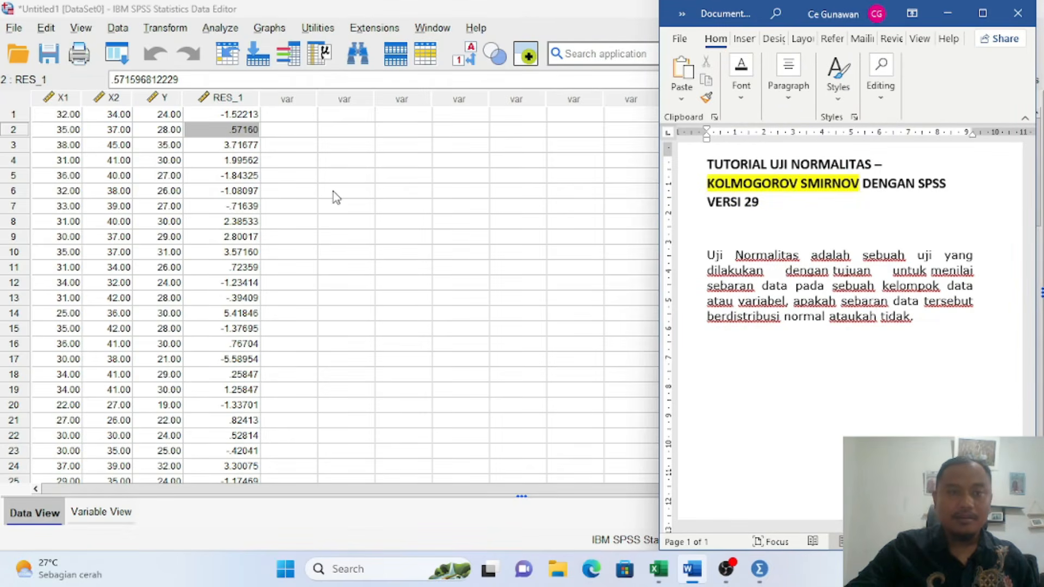
Return to SPSS and run a legacy one-sample Kolmogorov-Smirnov test on Unstandardized Residual [RES_1] against the Normal distribution
left_click(298, 136)
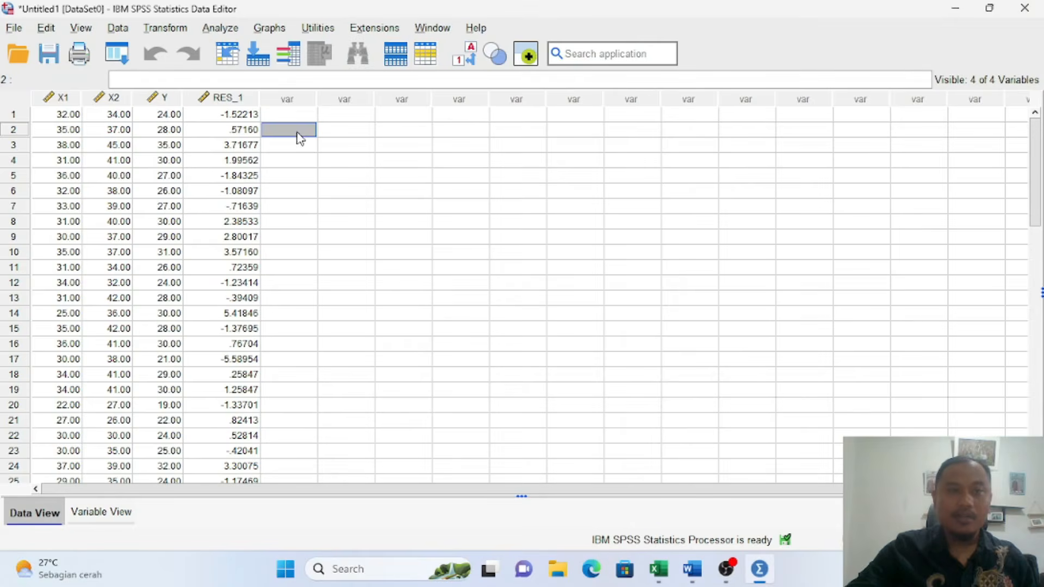
left_click(223, 29)
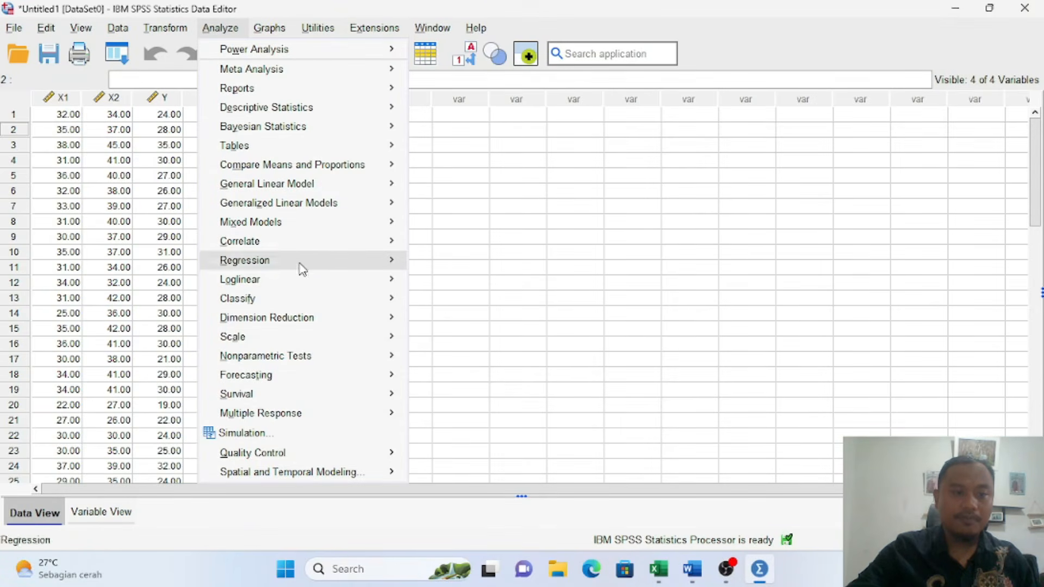
mouse_move(301, 363)
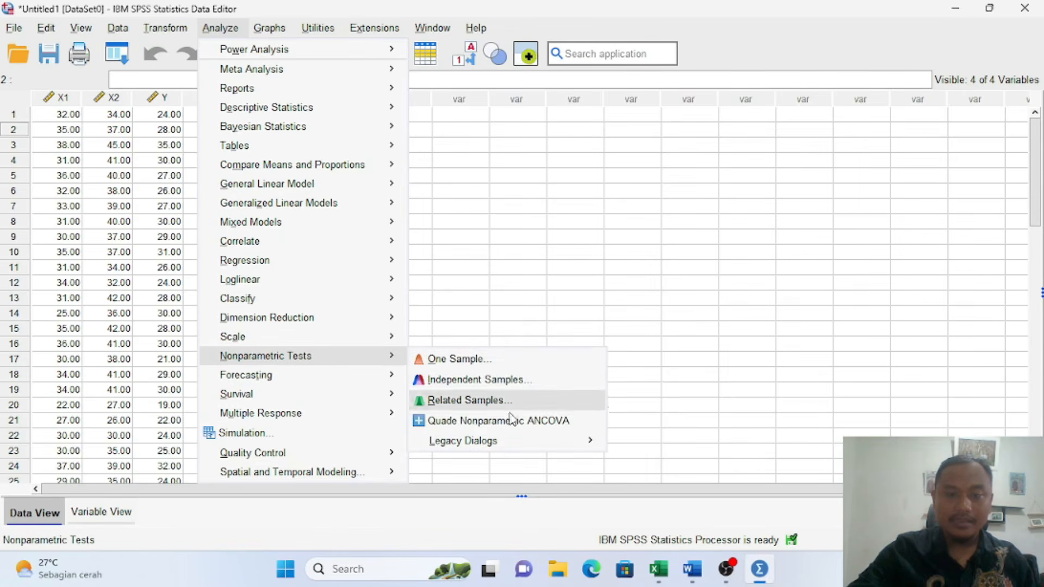
mouse_move(522, 448)
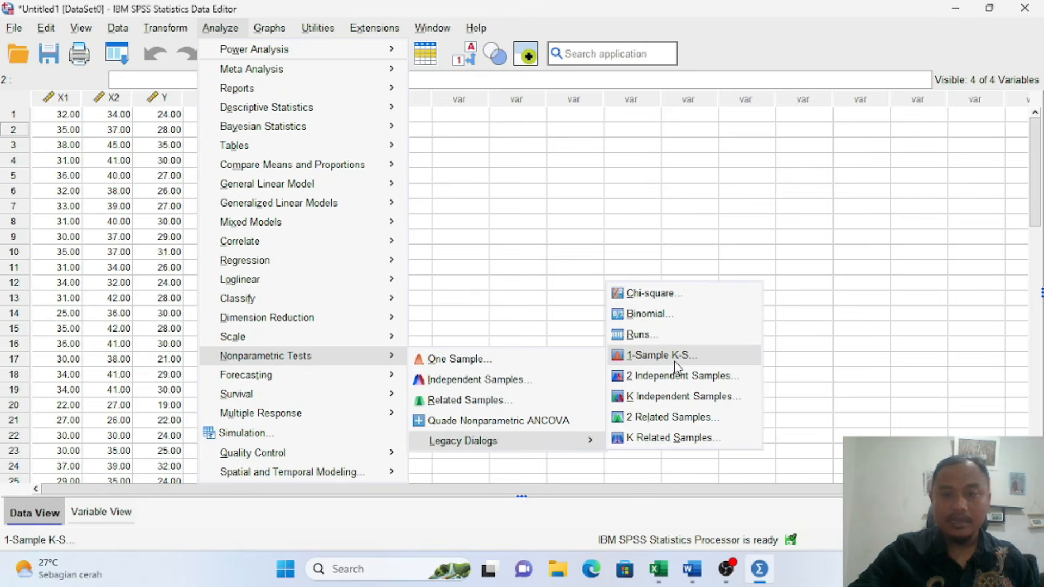
left_click(675, 362)
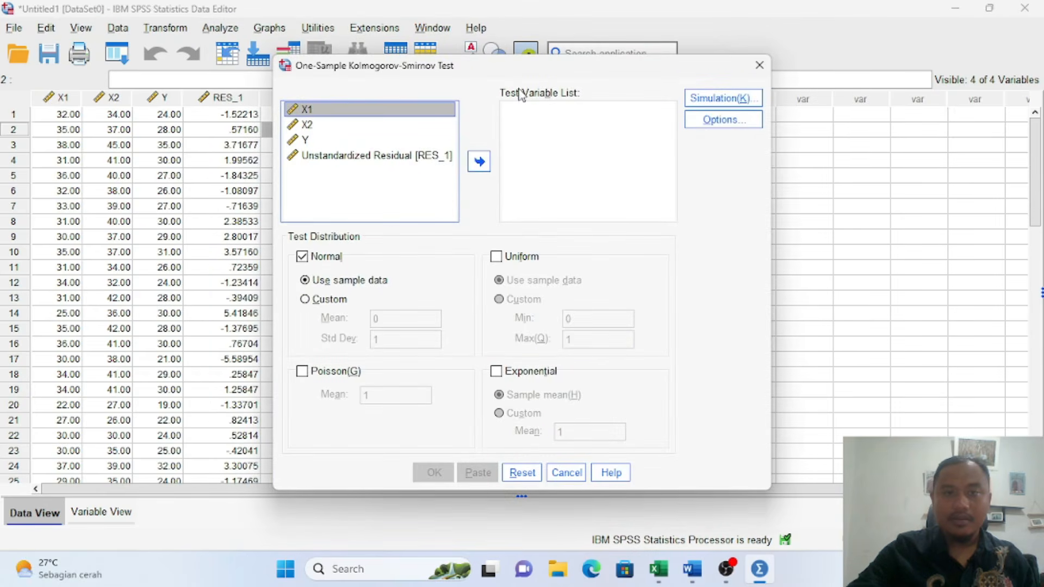
left_click(359, 158)
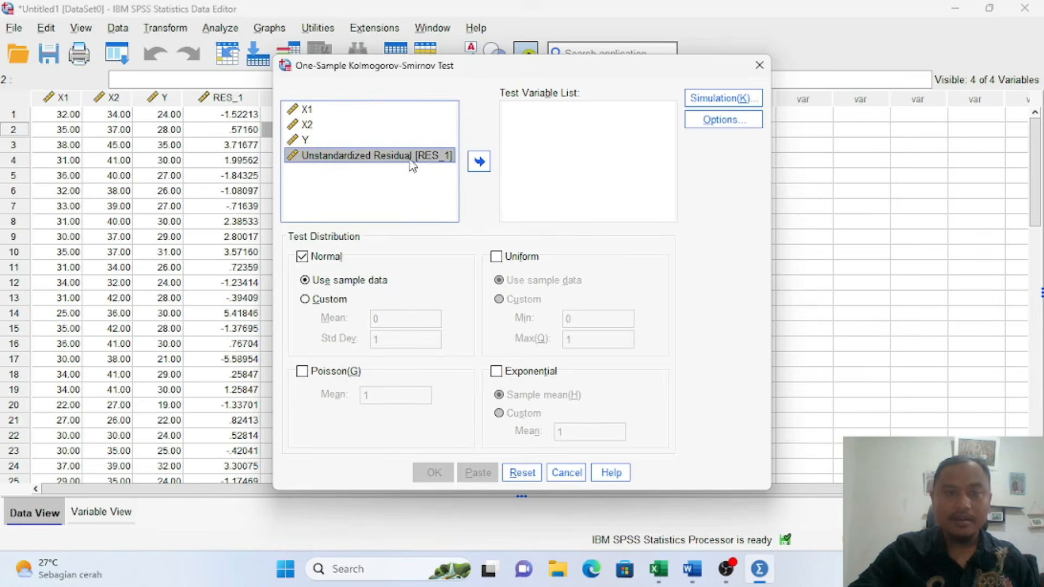
left_click(480, 163)
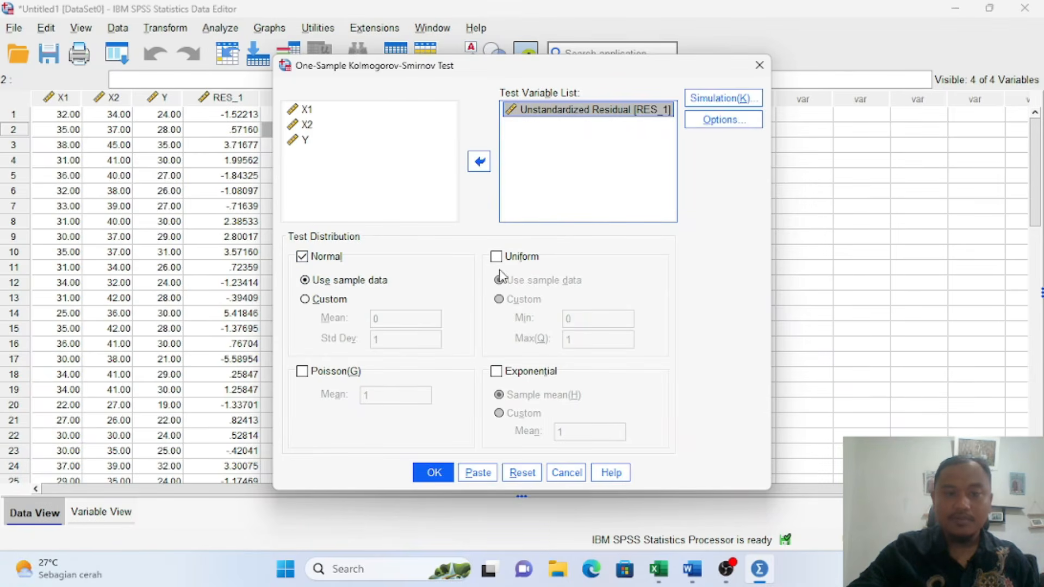
left_click(436, 474)
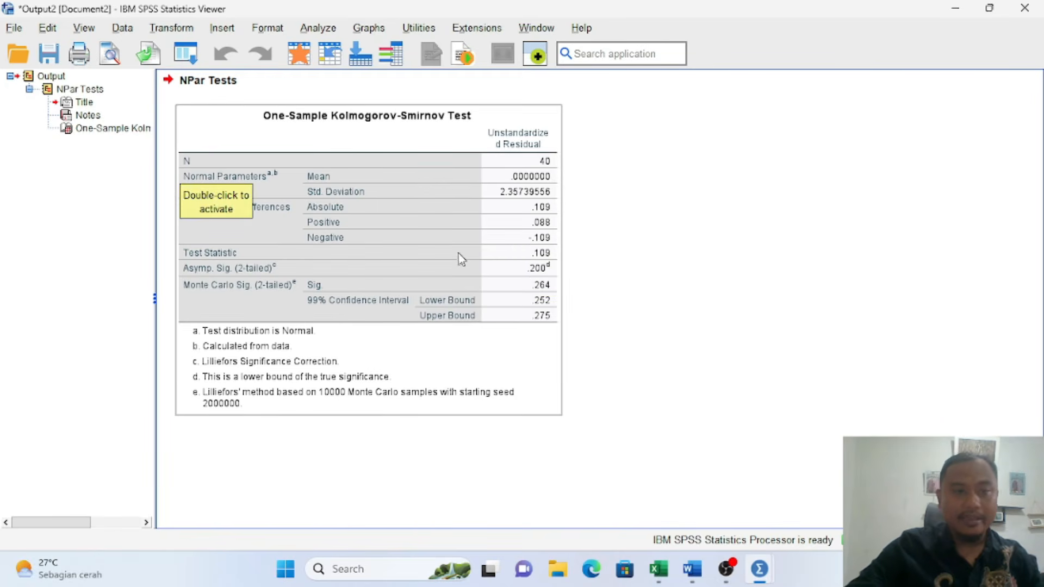
Copy the One-Sample Kolmogorov-Smirnov Test table from the output
left_click(400, 214)
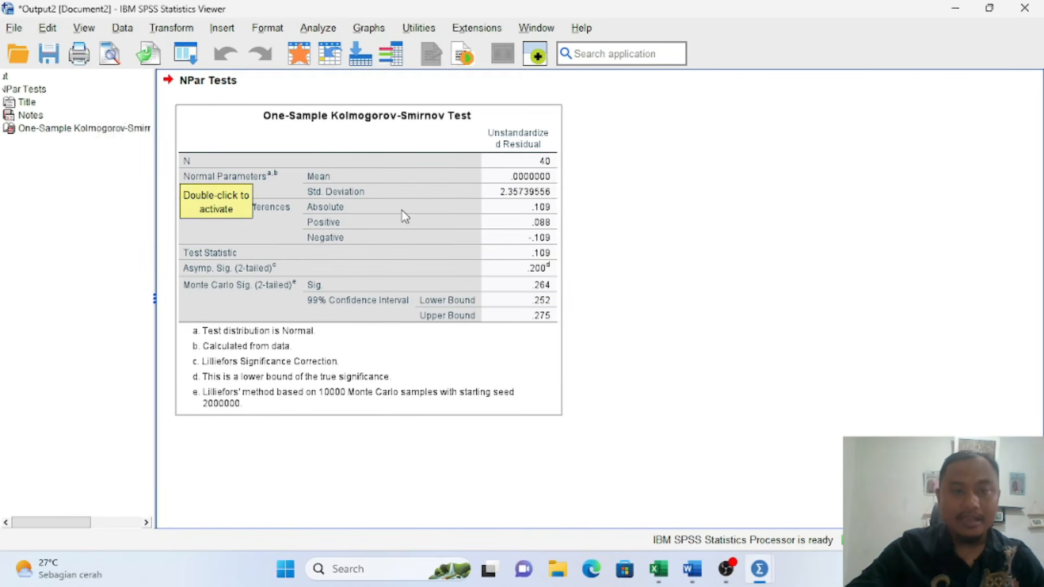
right_click(376, 186)
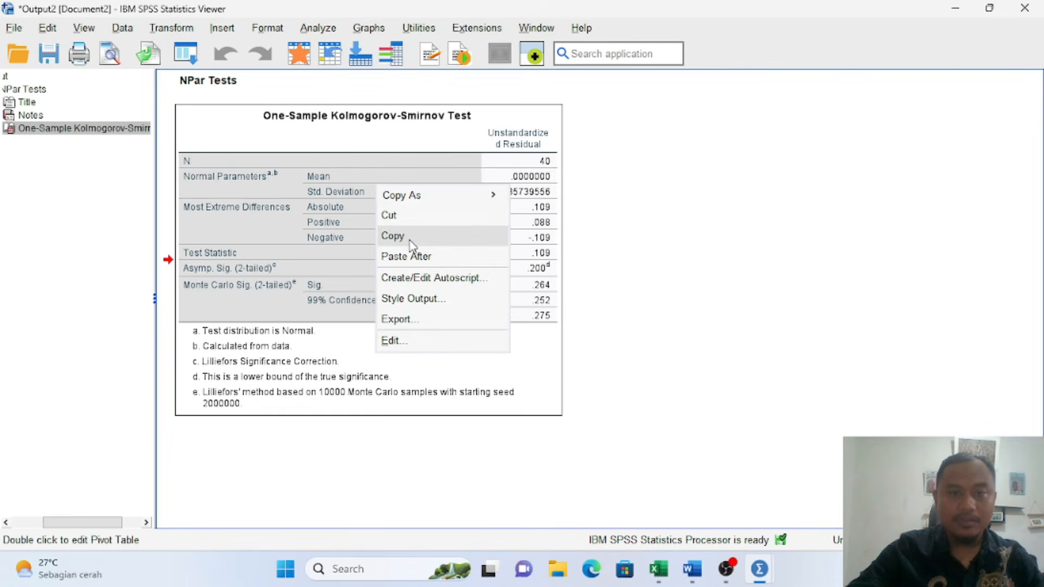
left_click(410, 239)
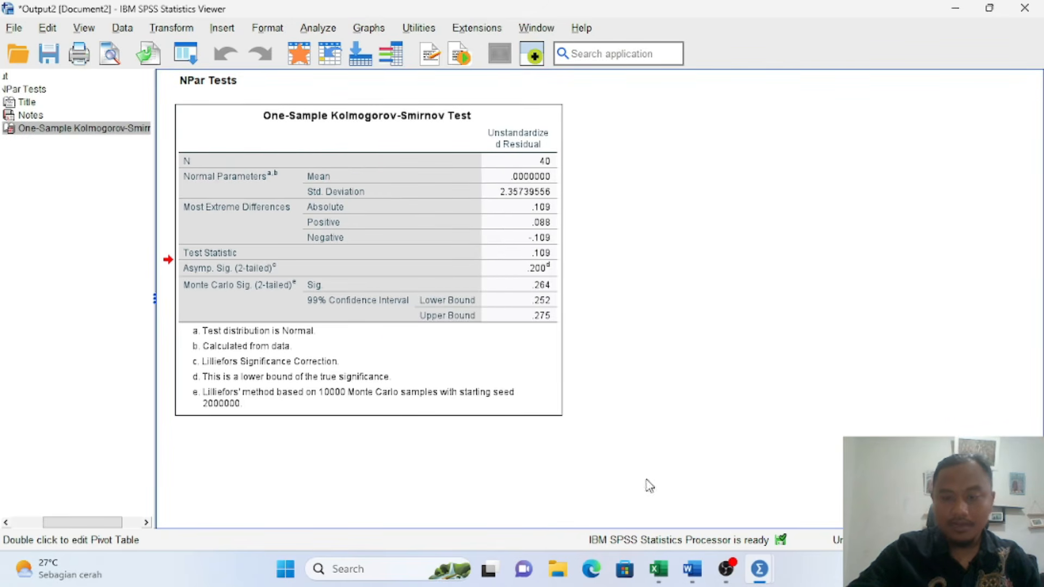
Switch to Word, widen the text area to about 16 cm and add an empty line below the paragraph
left_click(696, 577)
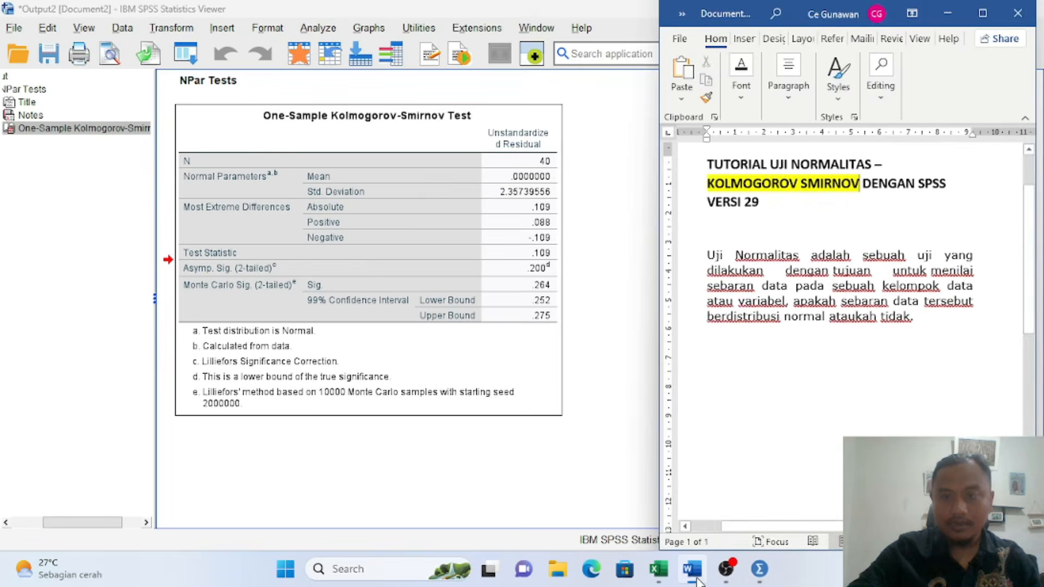
left_click(982, 13)
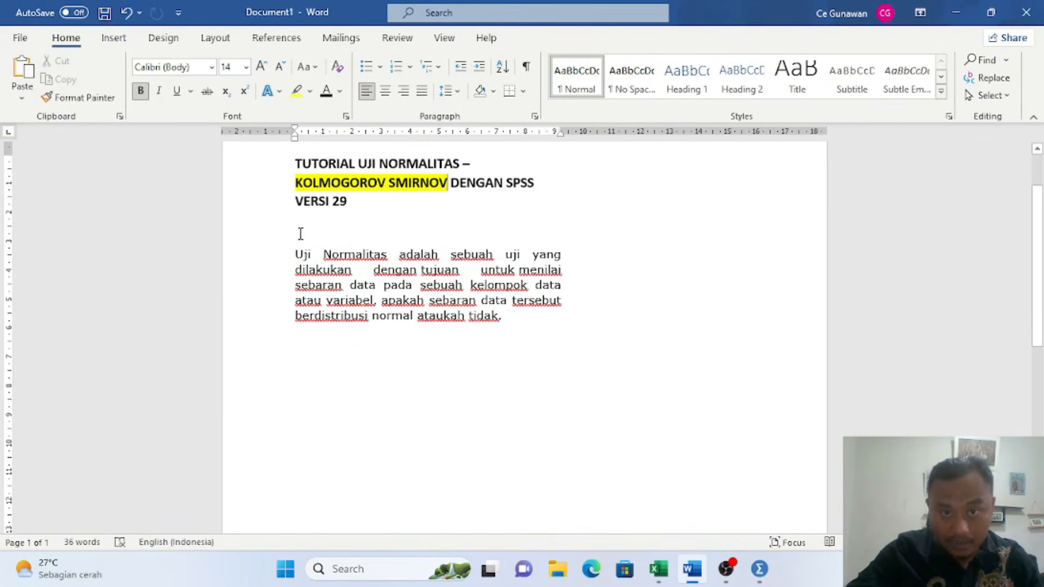
left_click_drag(556, 130, 756, 130)
left_click(596, 285)
key("Return")
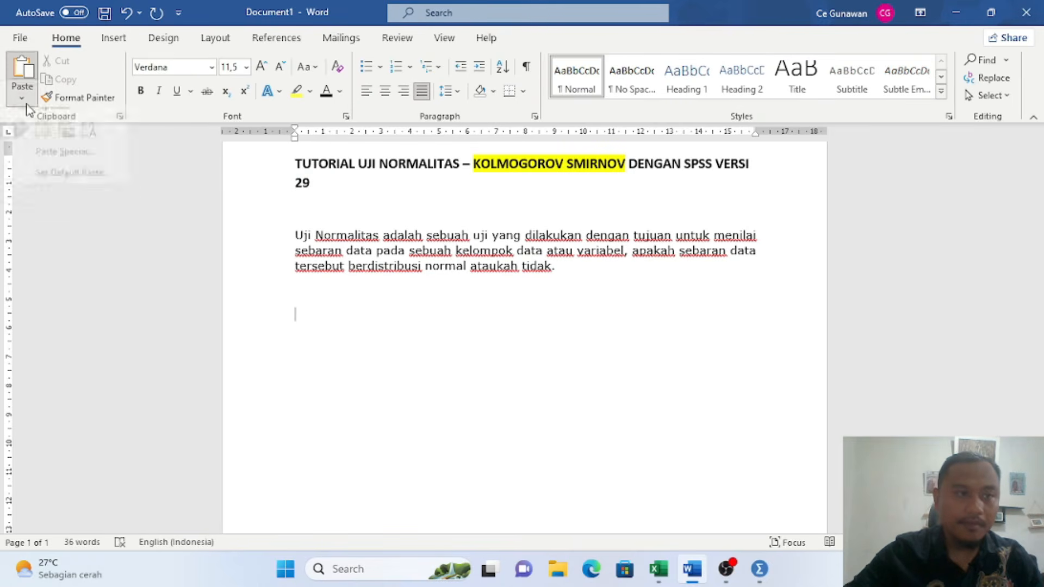
Try to paste the copied test table as plain text below the paragraph, and undo the paste
left_click(23, 99)
left_click(79, 147)
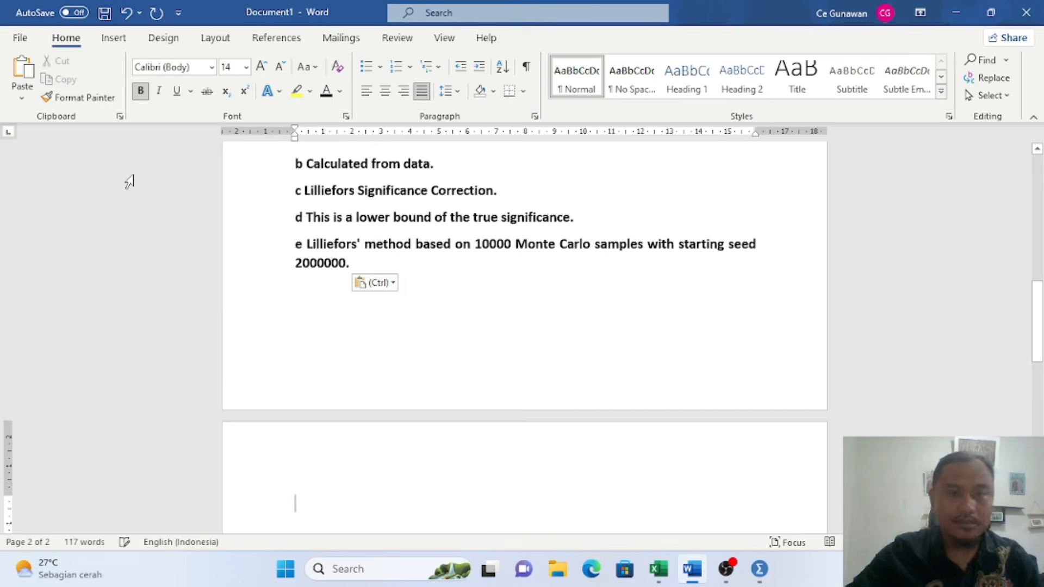
key("ctrl+z")
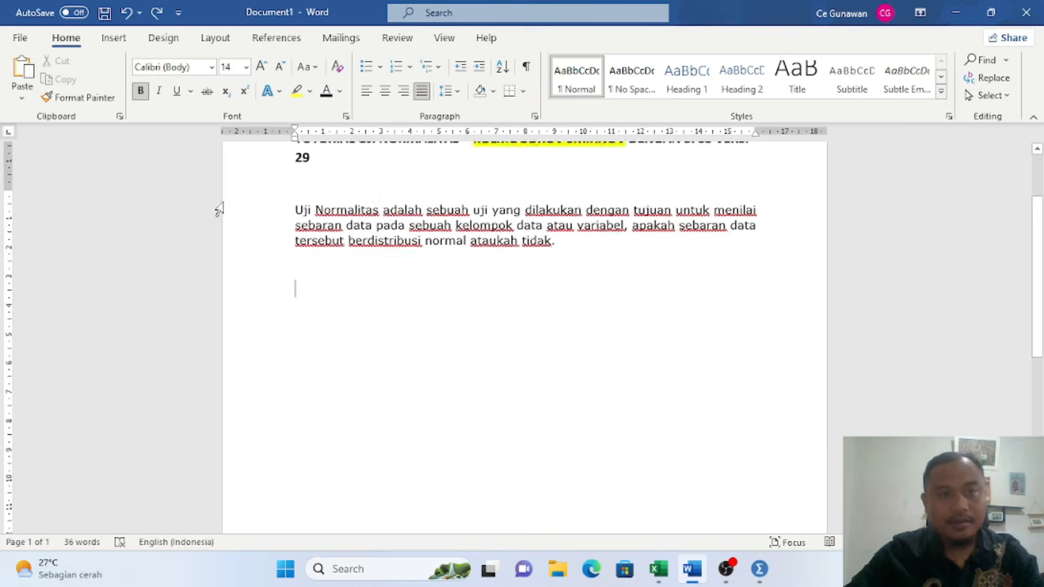
Paste the copied Kolmogorov-Smirnov test table as a picture below the paragraph
scroll(217, 210, "up", 2)
left_click(23, 98)
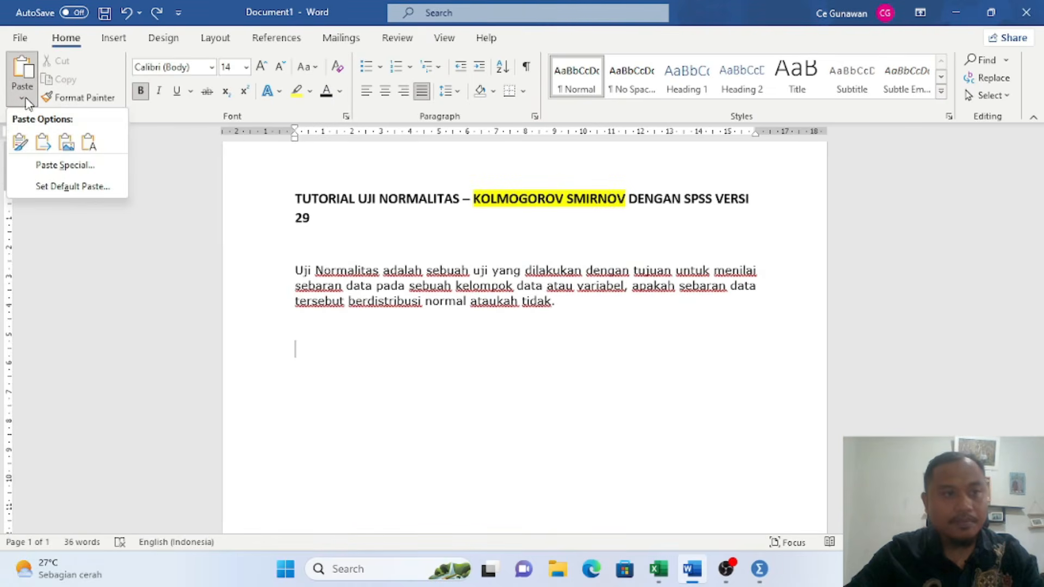
left_click(65, 142)
scroll(581, 323, "down", 6)
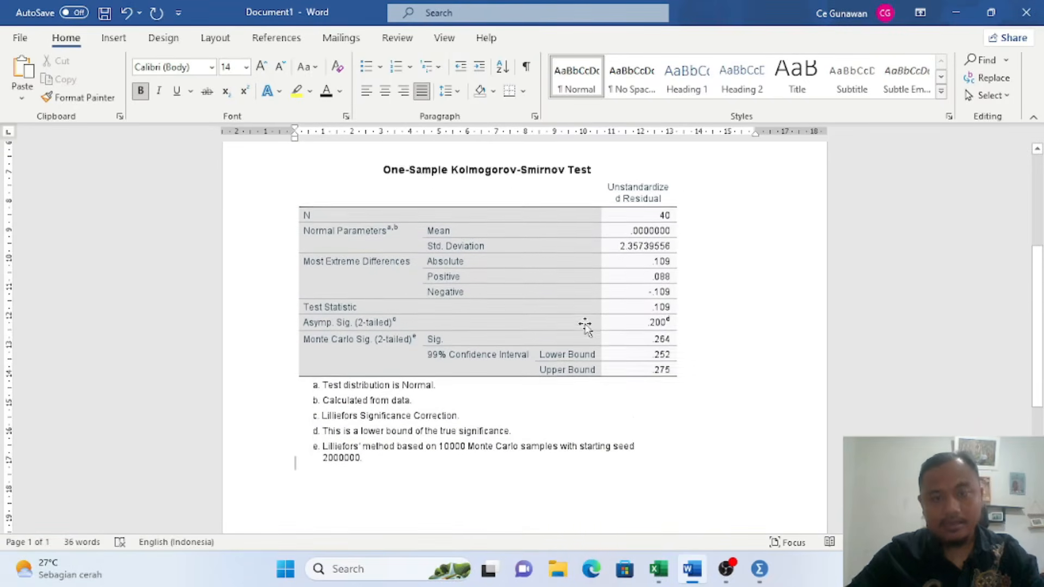
Draw a rectangle about 13.04 cm wide and 0.79 cm high over the Asymp. Sig. (2-tailed) row of the test table picture
scroll(496, 427, "down", 3)
scroll(513, 422, "up", 8)
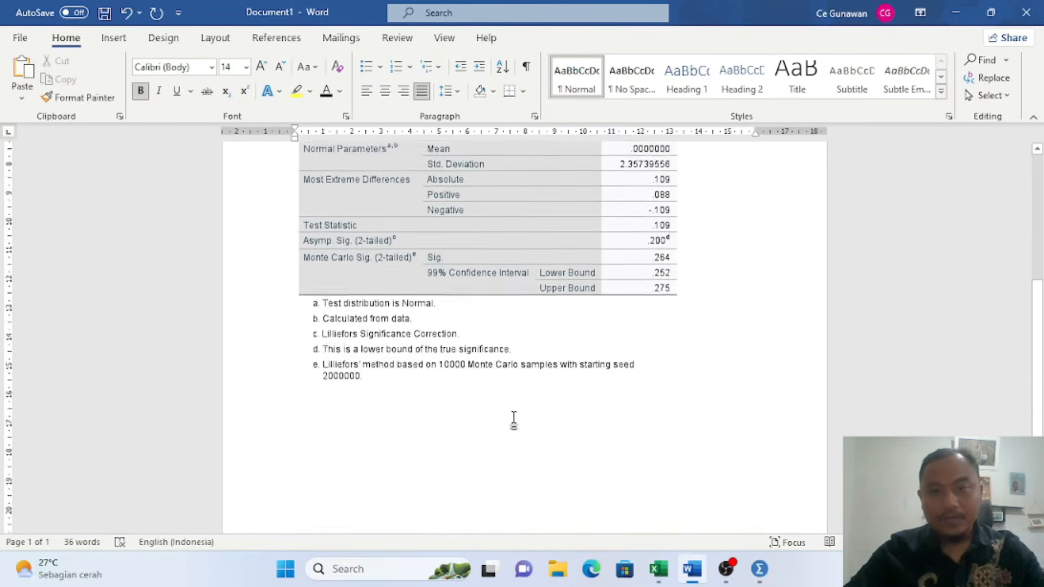
scroll(505, 372, "down", 5)
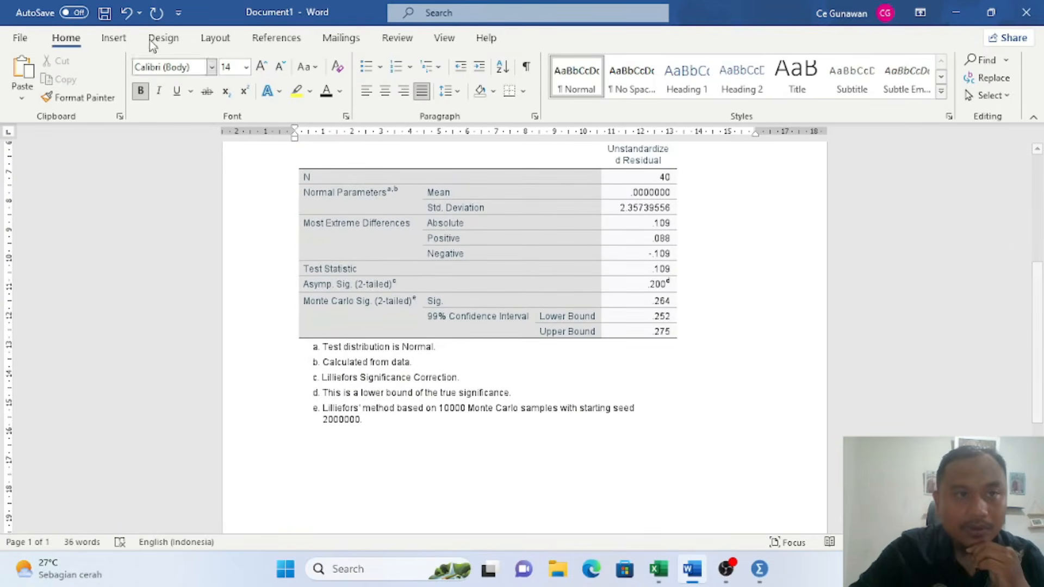
left_click(124, 39)
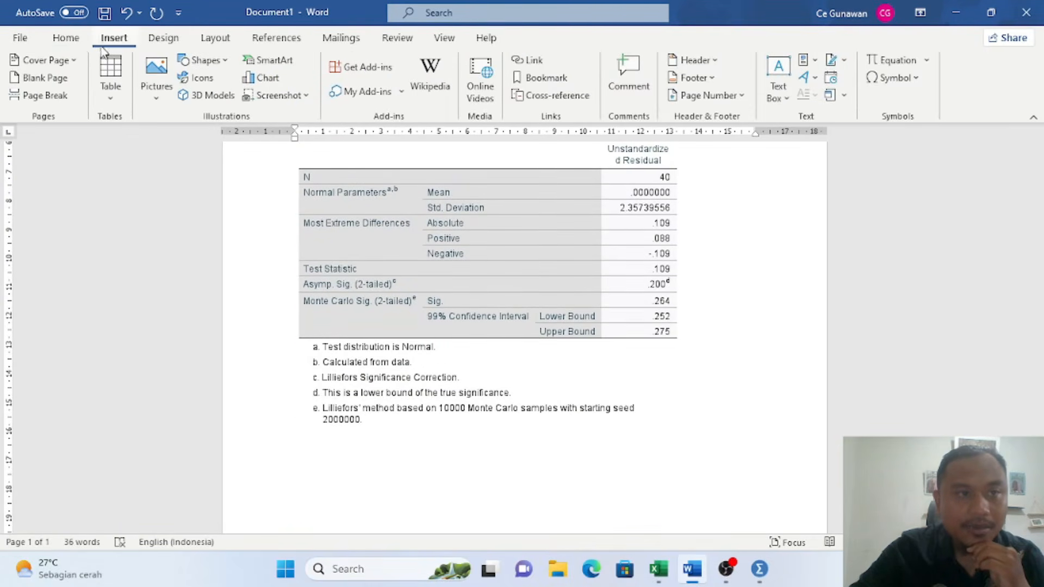
left_click(204, 60)
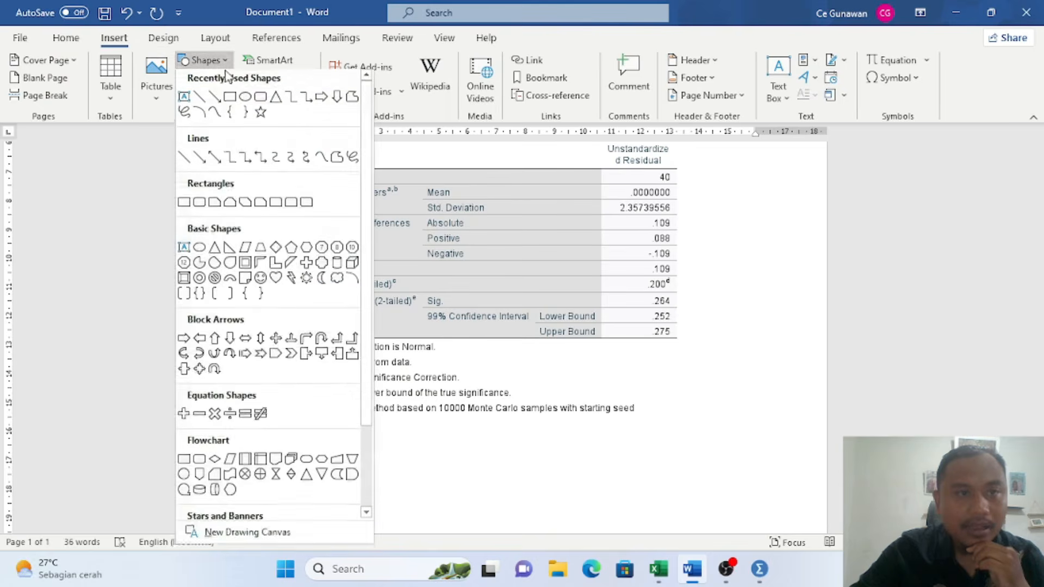
key("Escape")
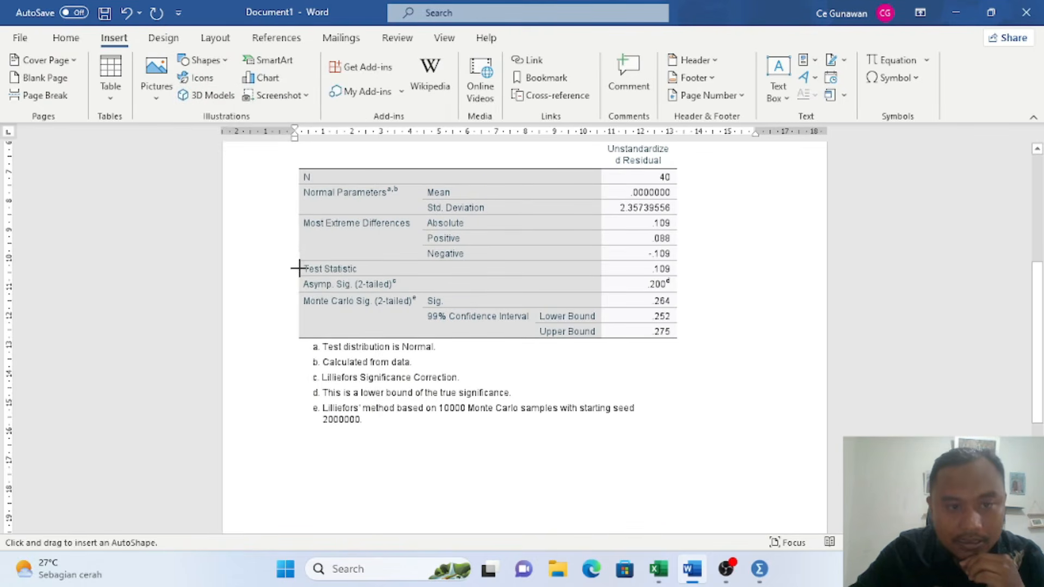
mouse_move(303, 270)
left_mouse_down()
mouse_move(302, 285)
mouse_move(680, 292)
left_mouse_up()
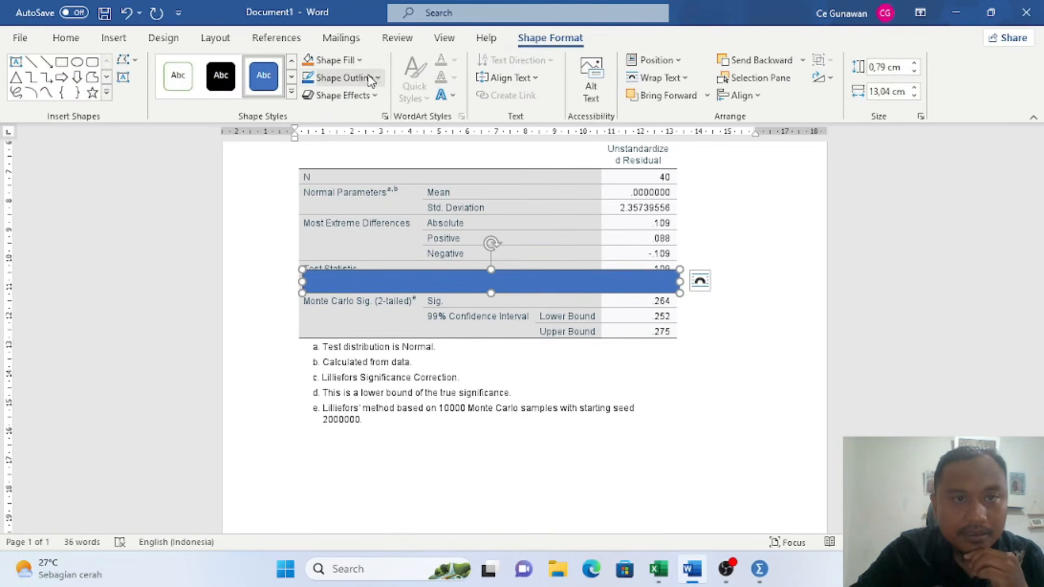
Give the rectangle no fill and a red 3 pt outline, and shift it slightly so it frames the Asymp. Sig. (2-tailed) row
left_click(359, 60)
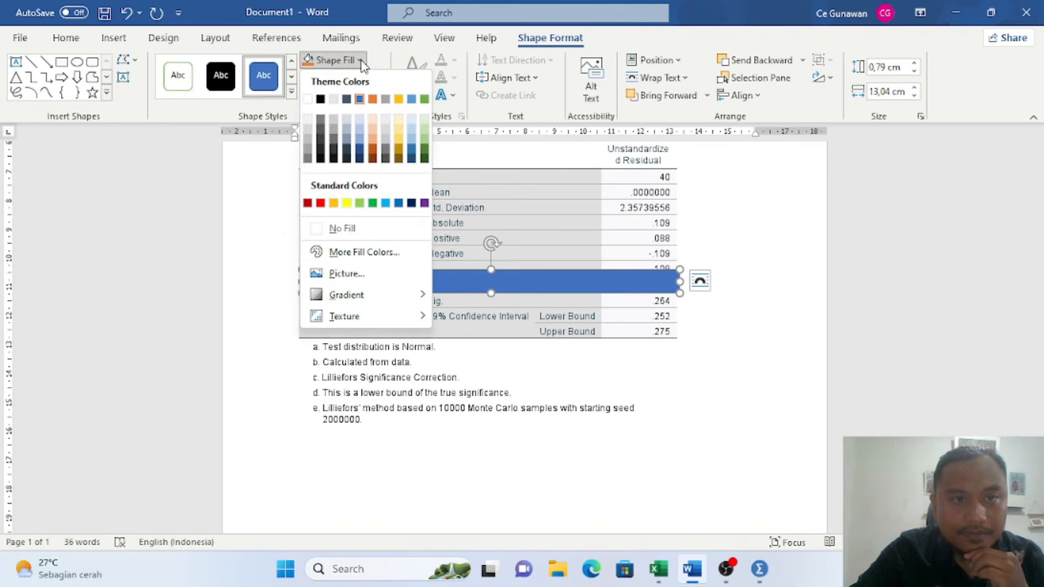
left_click(342, 228)
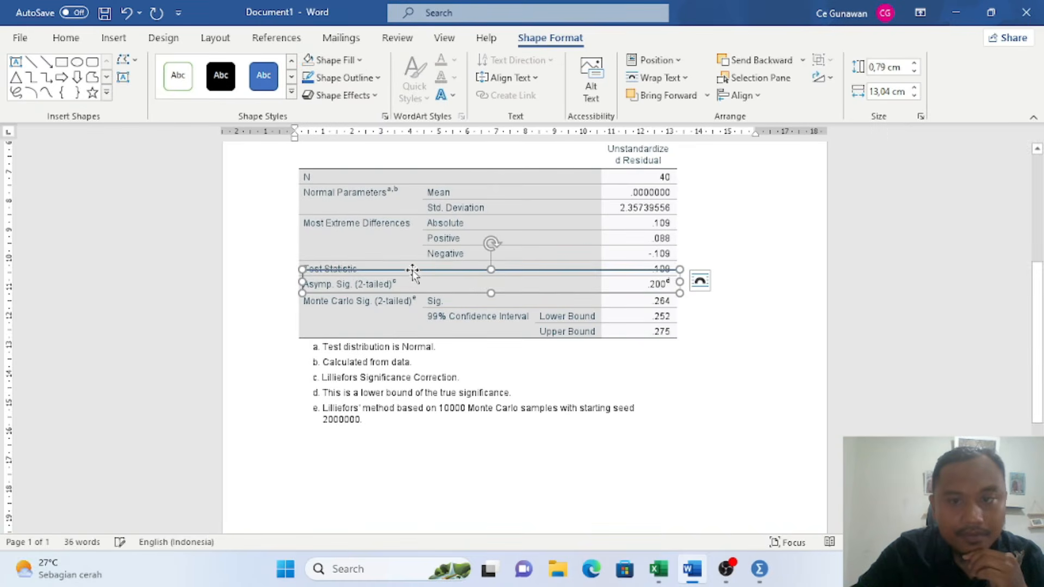
left_click(348, 79)
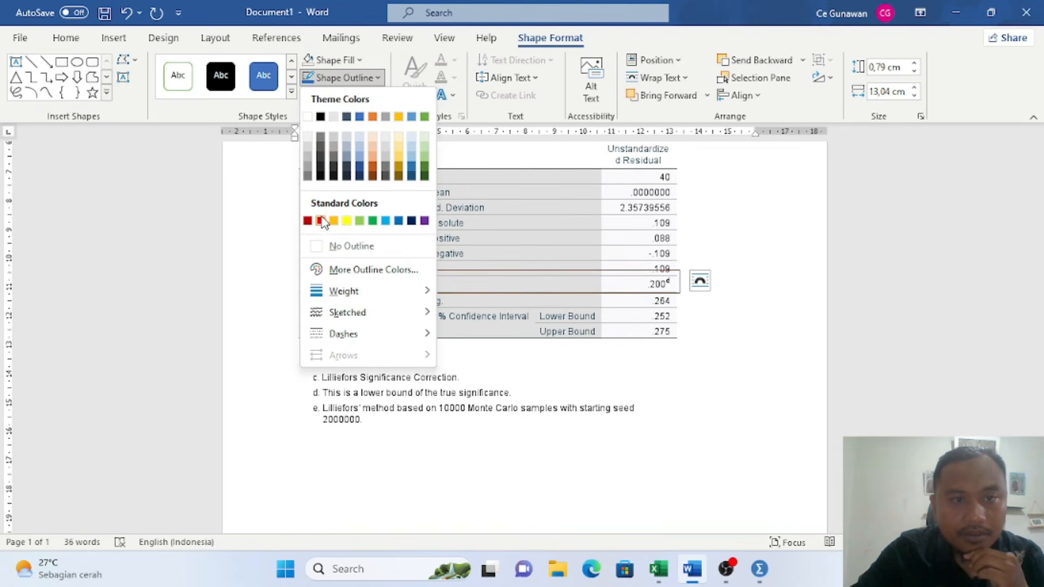
left_click(321, 221)
left_click(375, 78)
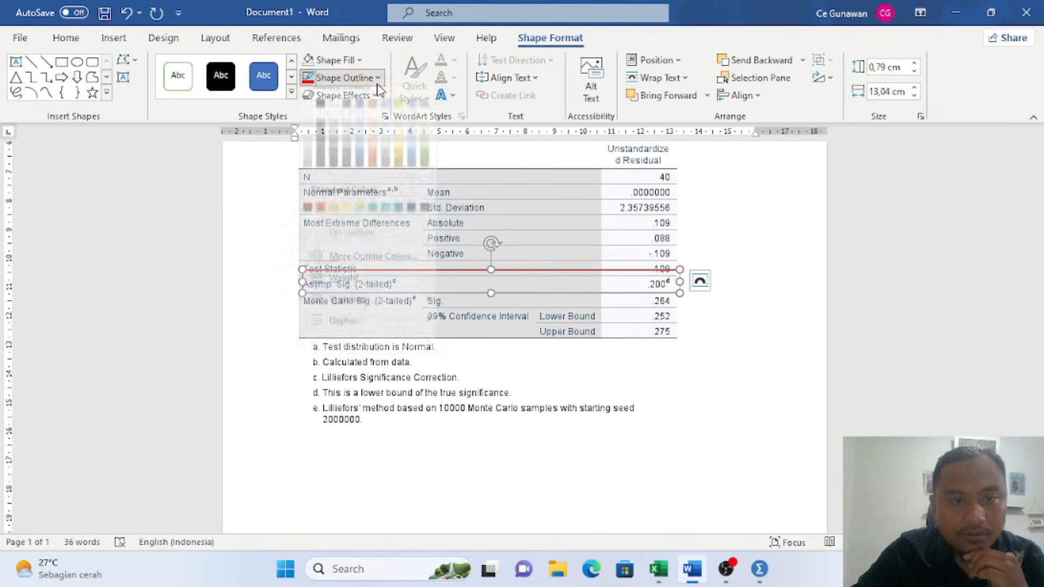
mouse_move(389, 294)
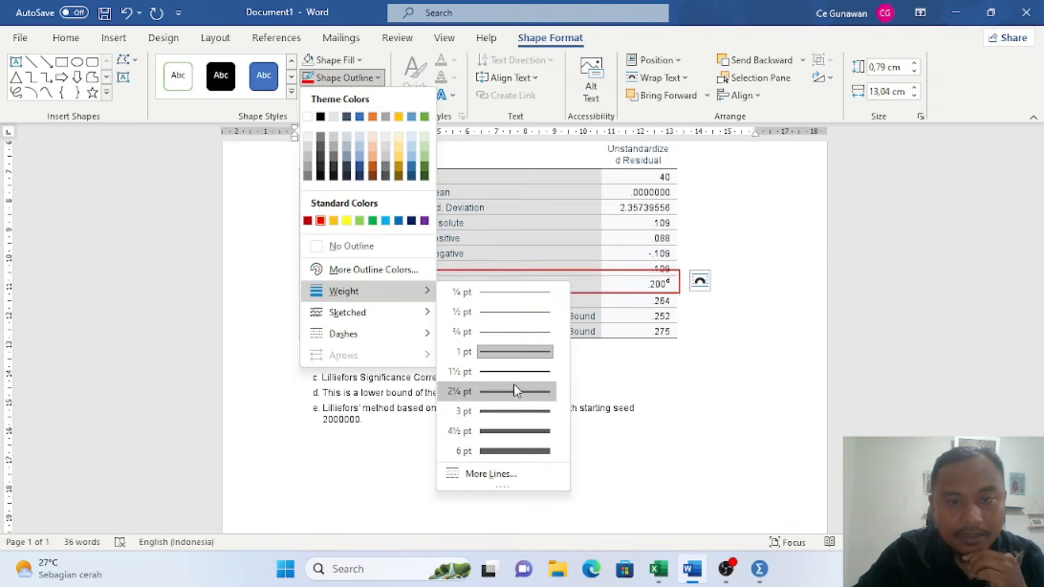
left_click(513, 406)
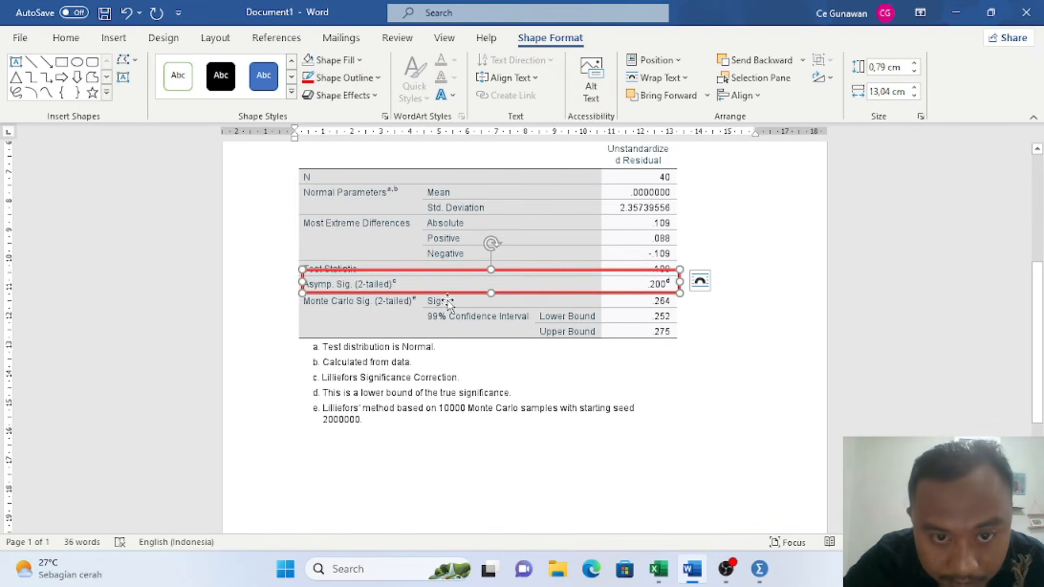
left_click_drag(450, 296, 446, 293)
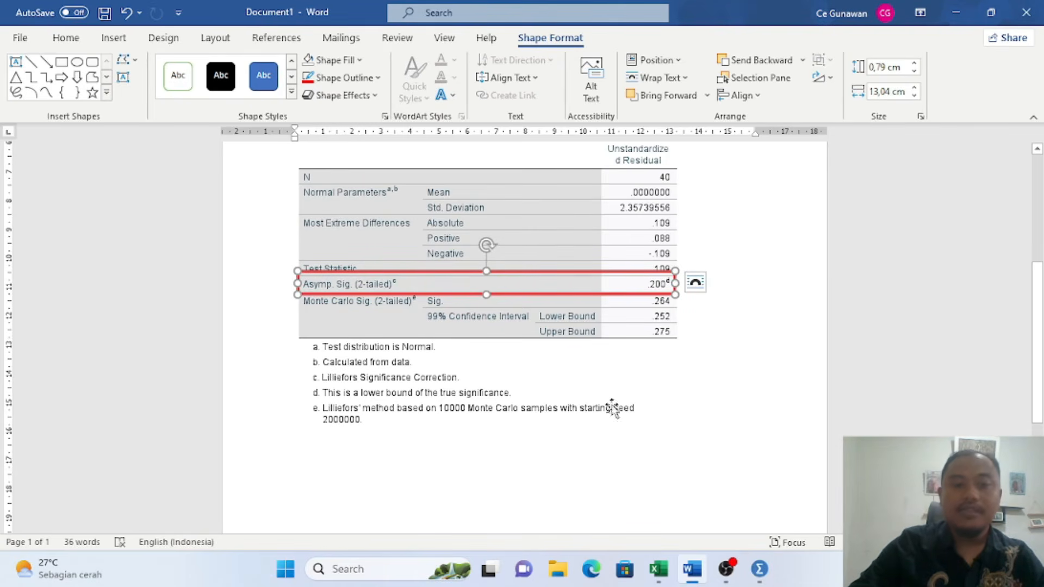
Write the line "Jika Asymp. Sig > 0,05 (berdistribusi Normal)" below the test table picture
left_click(562, 462)
scroll(574, 443, "down", 2)
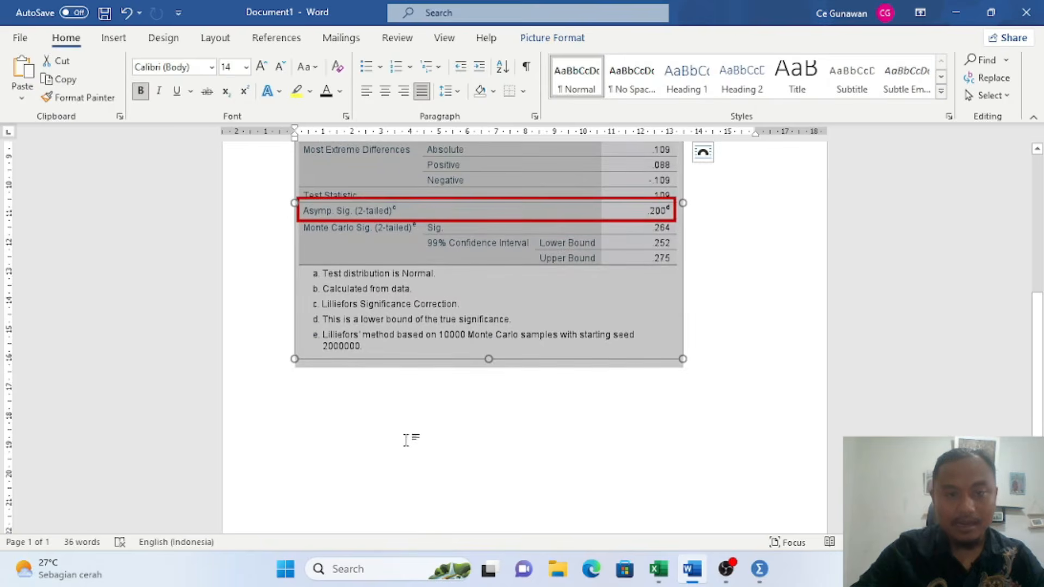
left_click(363, 422)
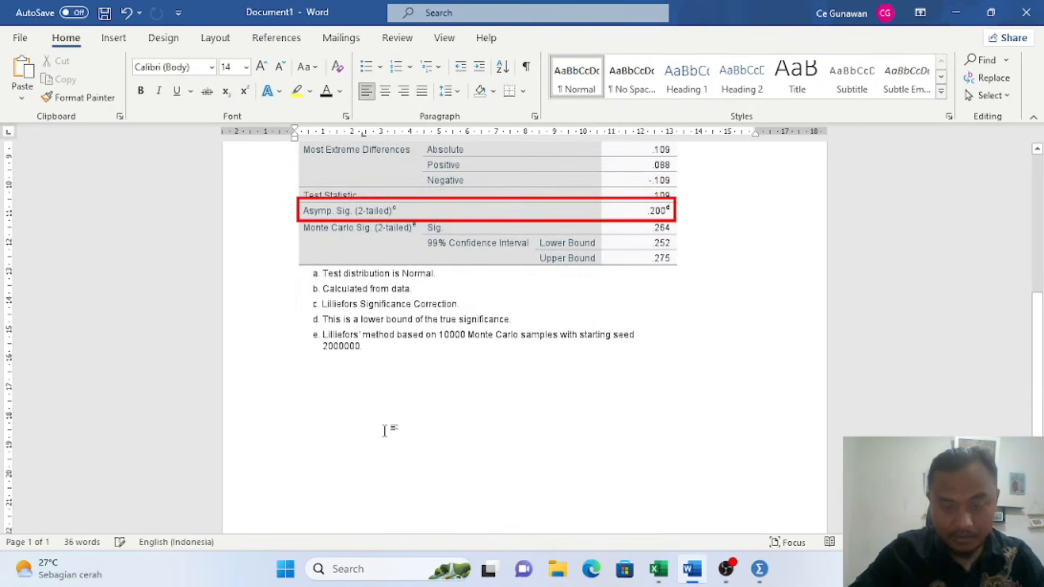
key("ctrl+z")
type("jIKA")
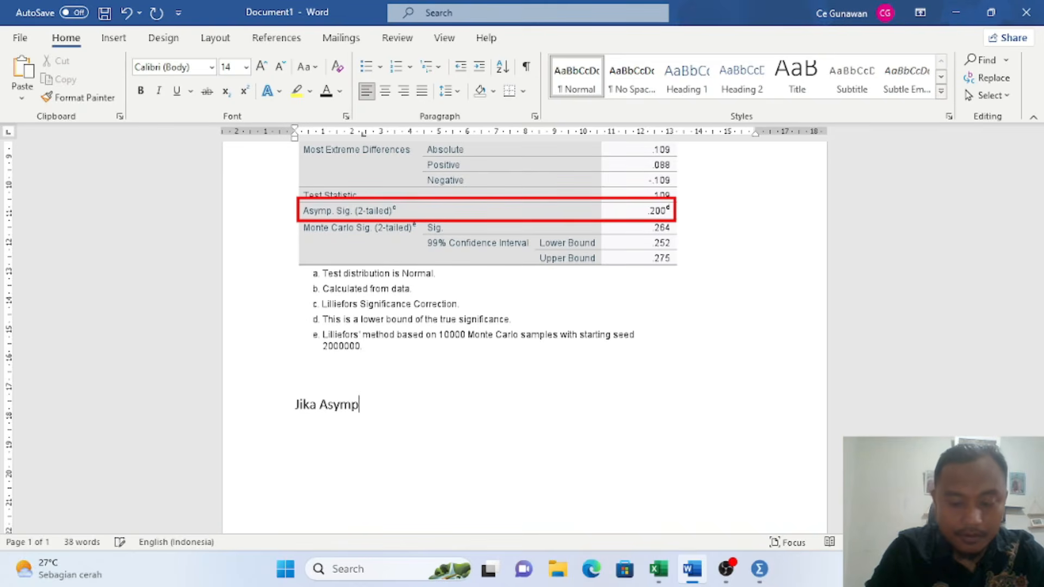
type("Asymp. Sig > 0,05 (")
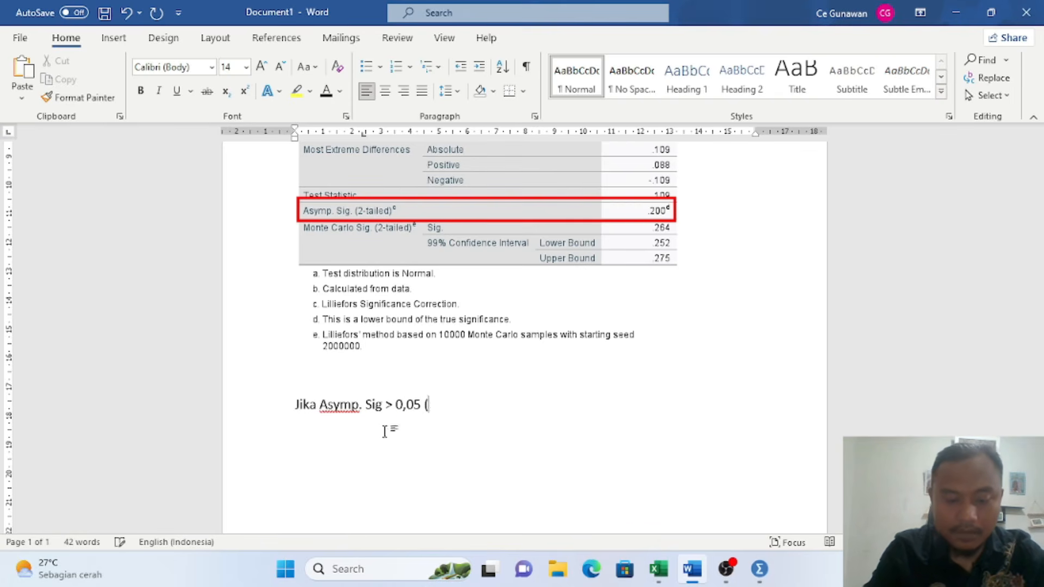
type("busi Normal")
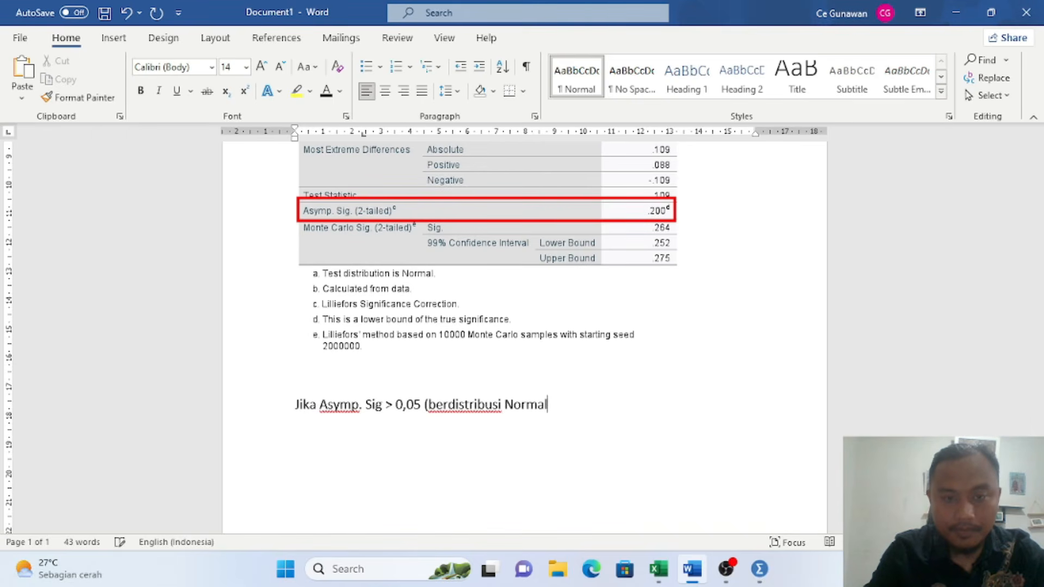
key("Return")
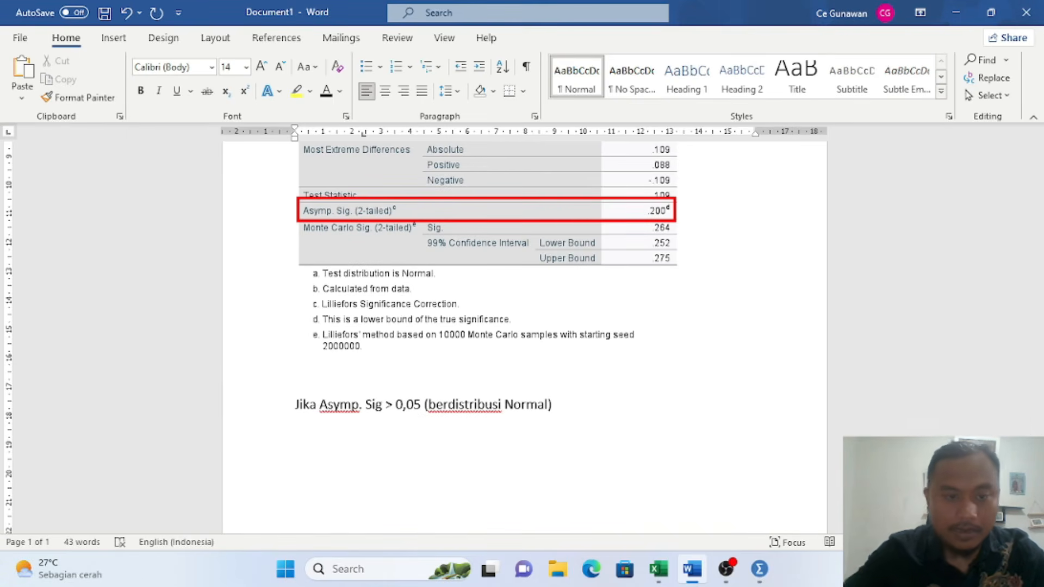
Duplicate the criterion line beneath itself and change the copy to "Jika Asymp. Sig < 0,05 (Tidak berdistribusi Normal)"
left_click(247, 407)
key("ctrl+c")
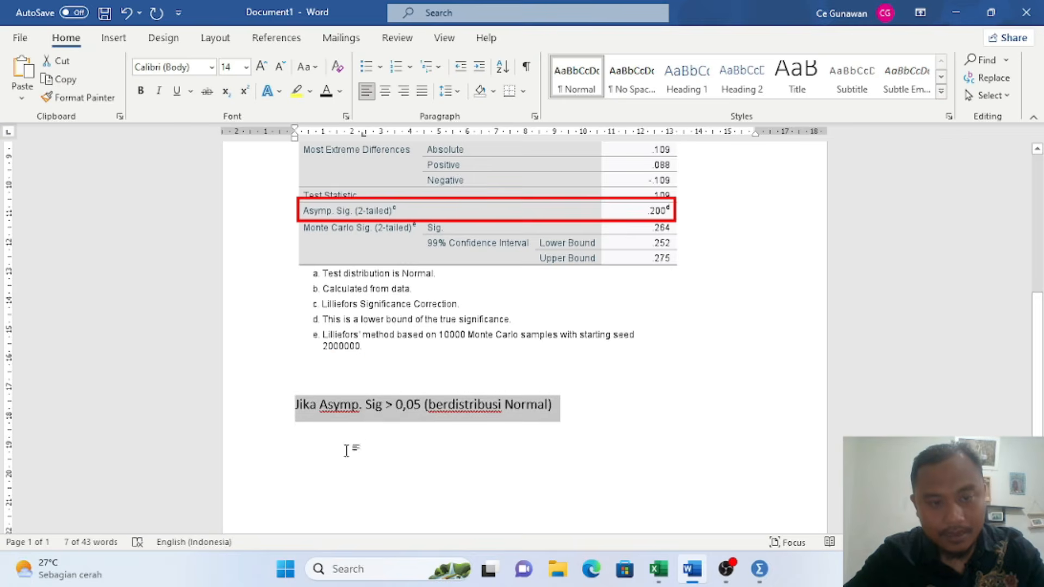
left_click(346, 450)
key("ctrl+v")
left_click_drag(385, 434, 392, 434)
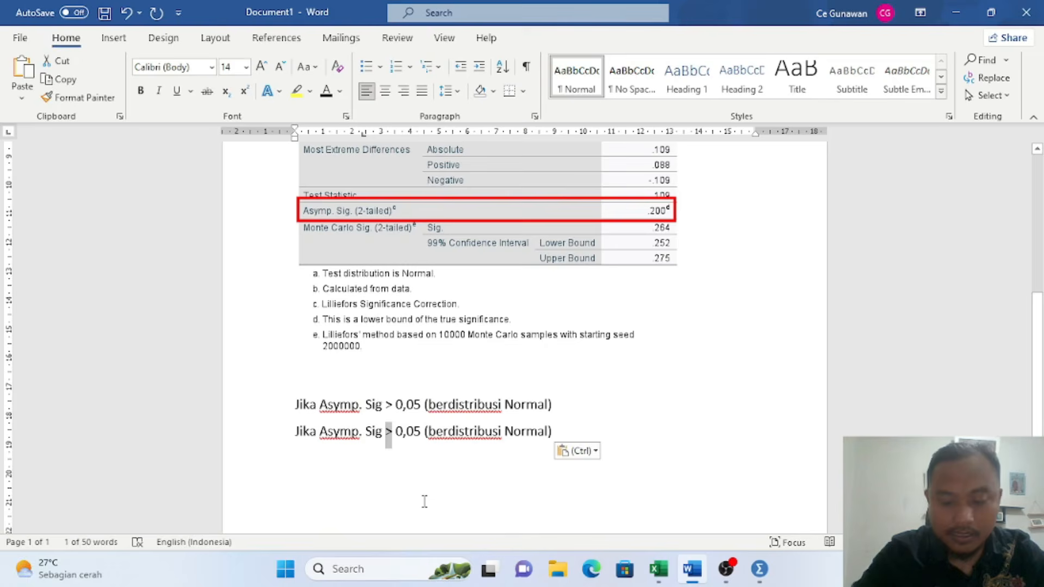
type("< 0,05 (")
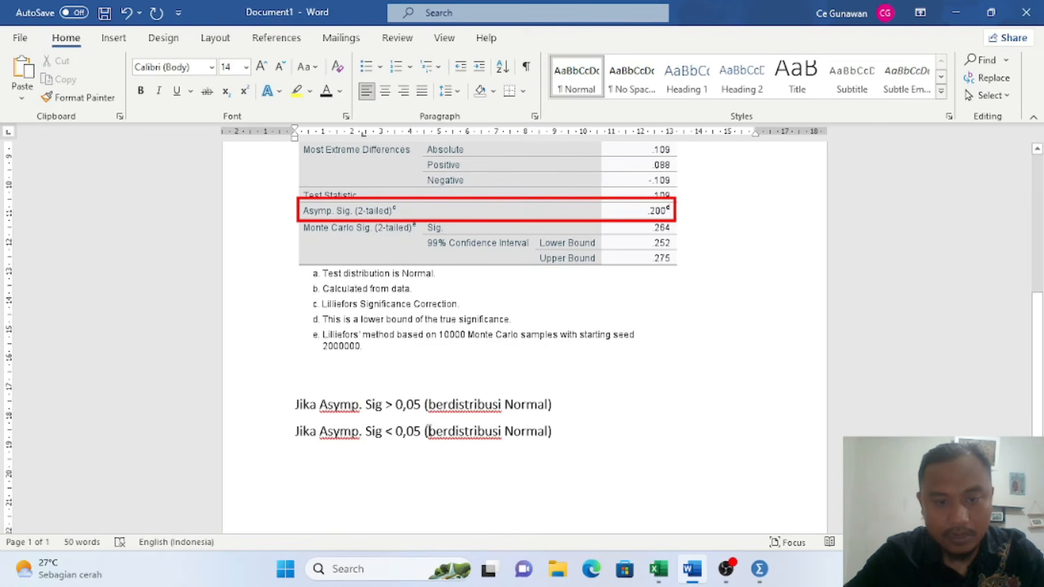
type("Tidak")
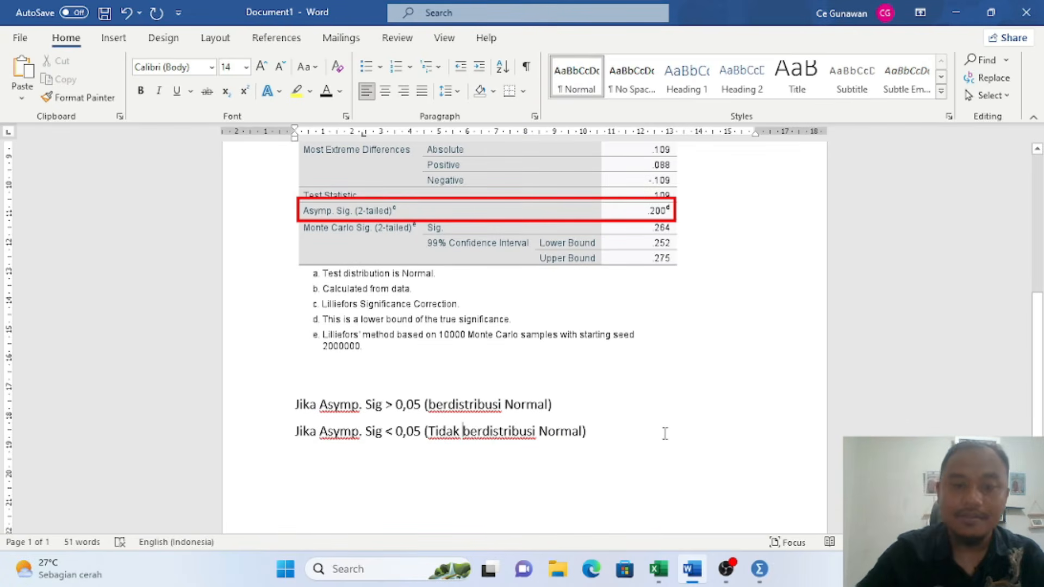
Compare the framed Asymp. Sig. row with the two criteria, and view the X1, X2 and Y source data in Excel
scroll(599, 319, "up", 3)
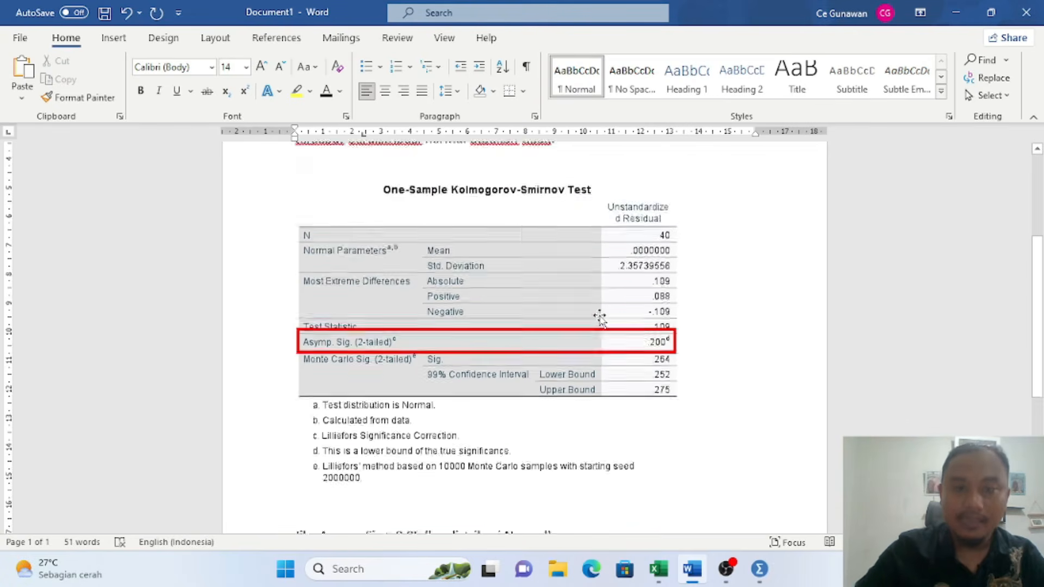
scroll(599, 318, "down", 1)
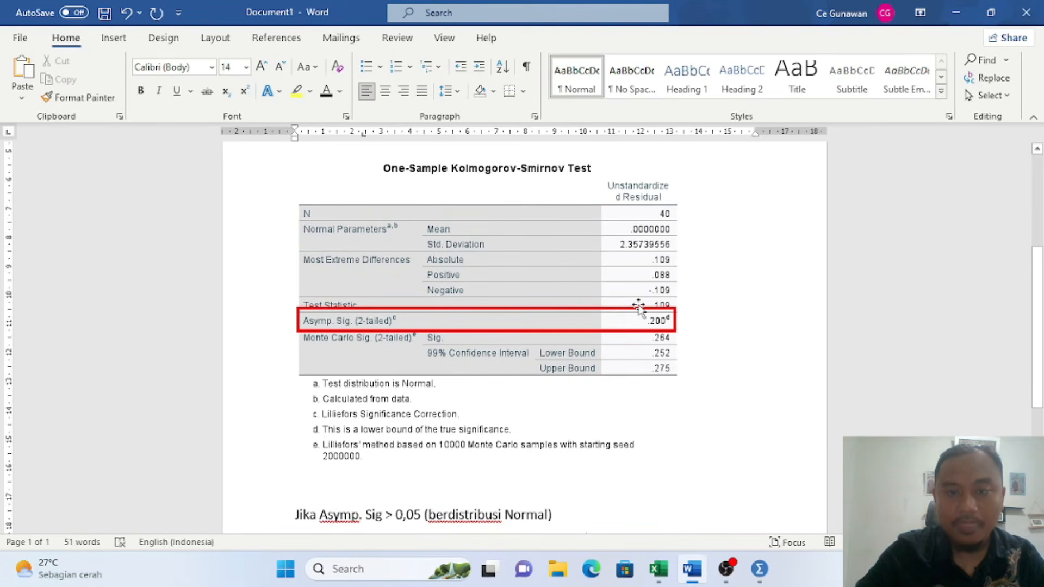
scroll(582, 345, "down", 4)
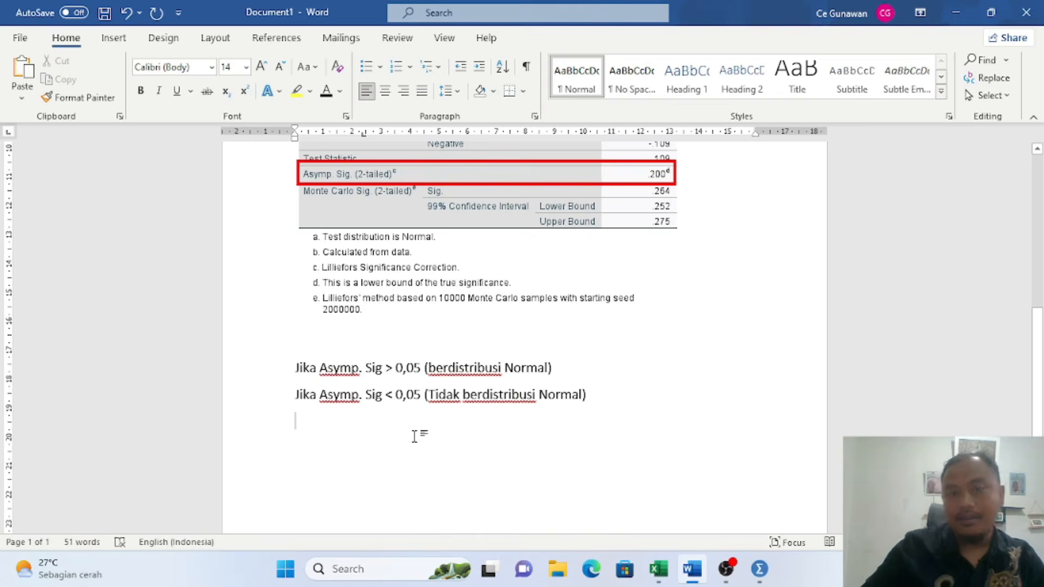
scroll(483, 333, "up", 5)
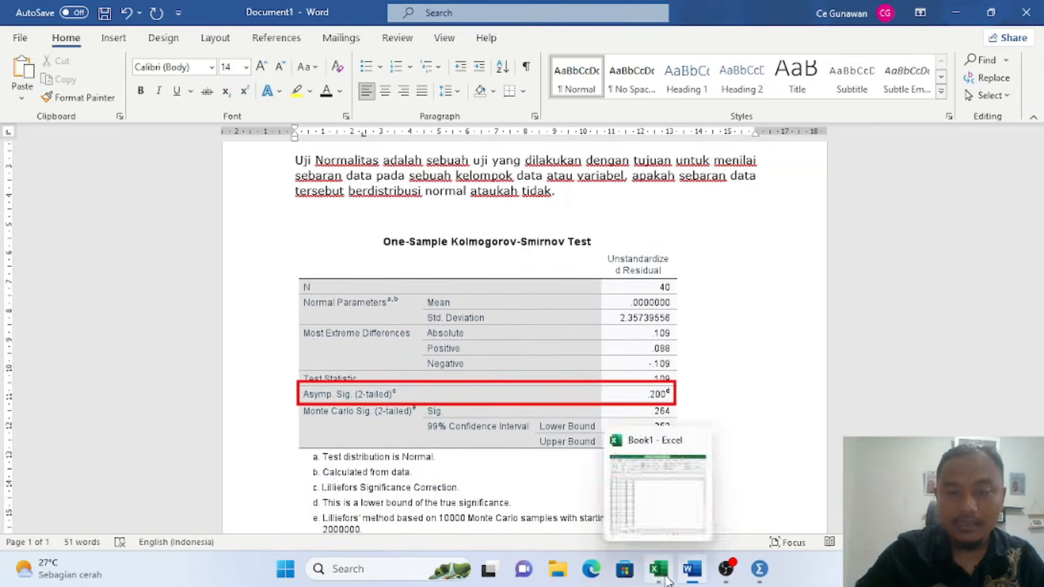
left_click(649, 565)
scroll(212, 252, "up", 7)
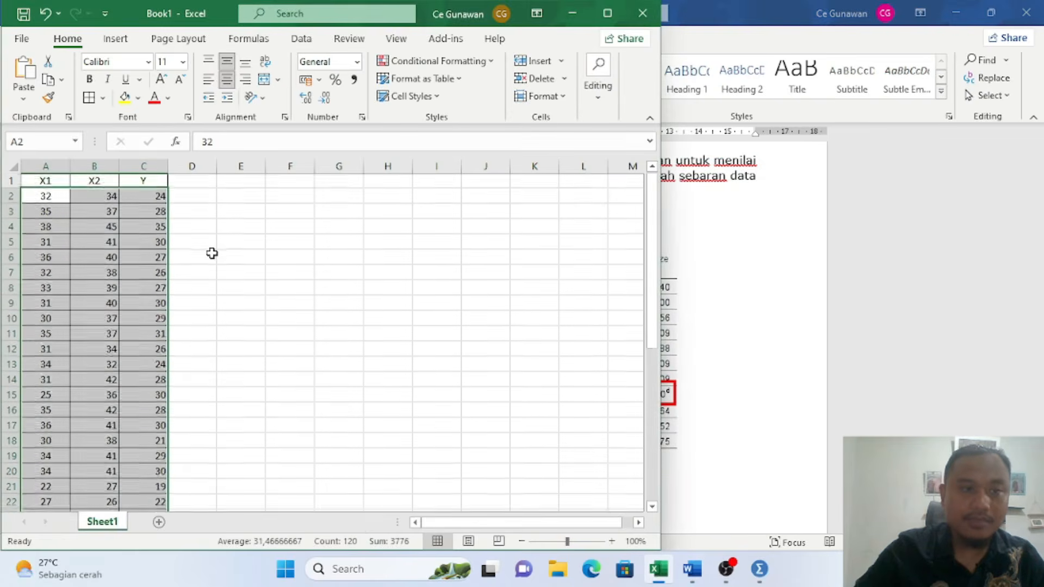
left_click(159, 228)
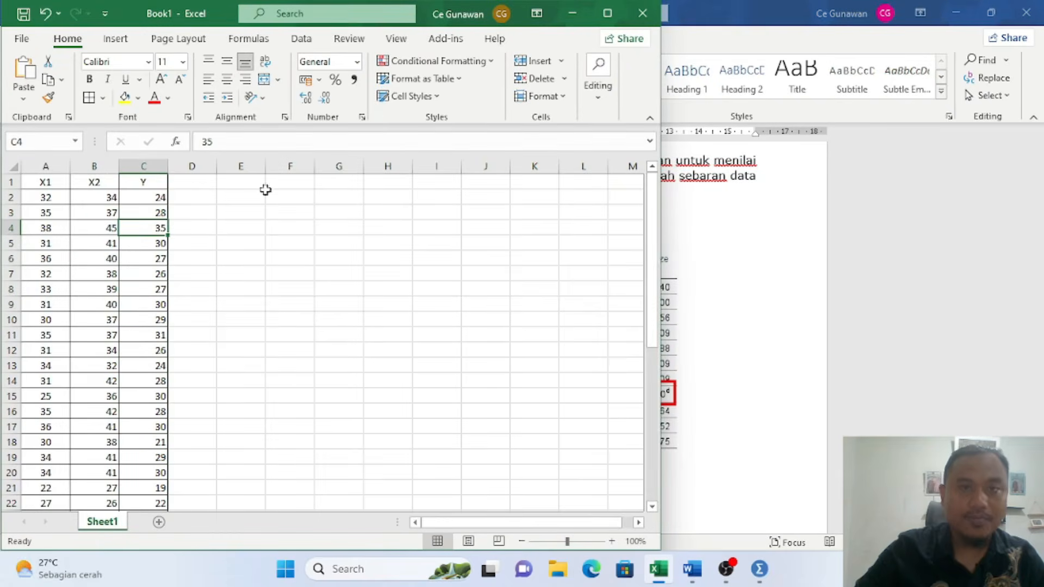
left_click(572, 13)
Make the "Jika Asymp. Sig > 0,05 (berdistribusi Normal)" line in the Word document bold
scroll(565, 341, "down", 4)
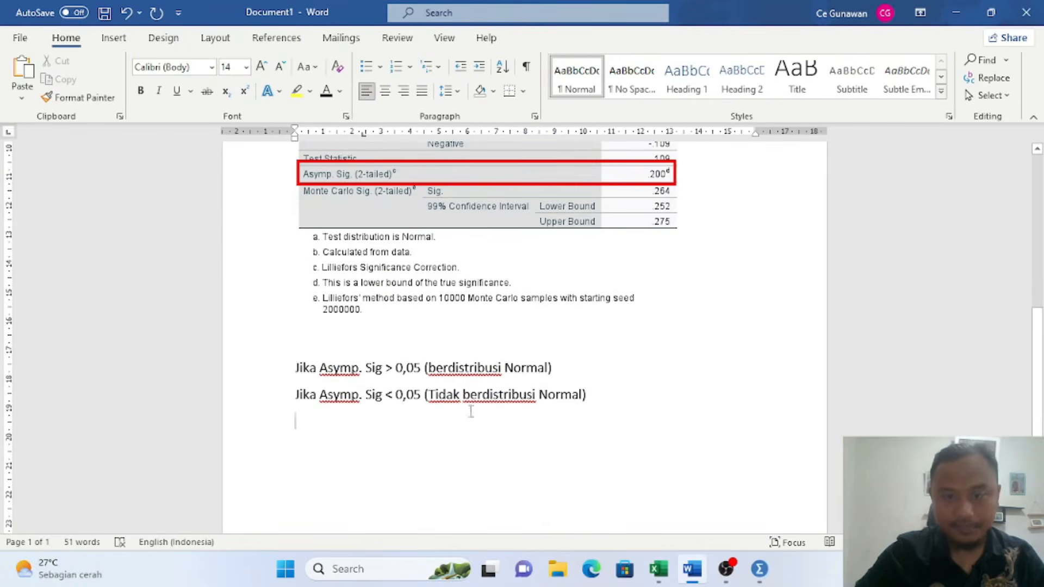
left_click(279, 368)
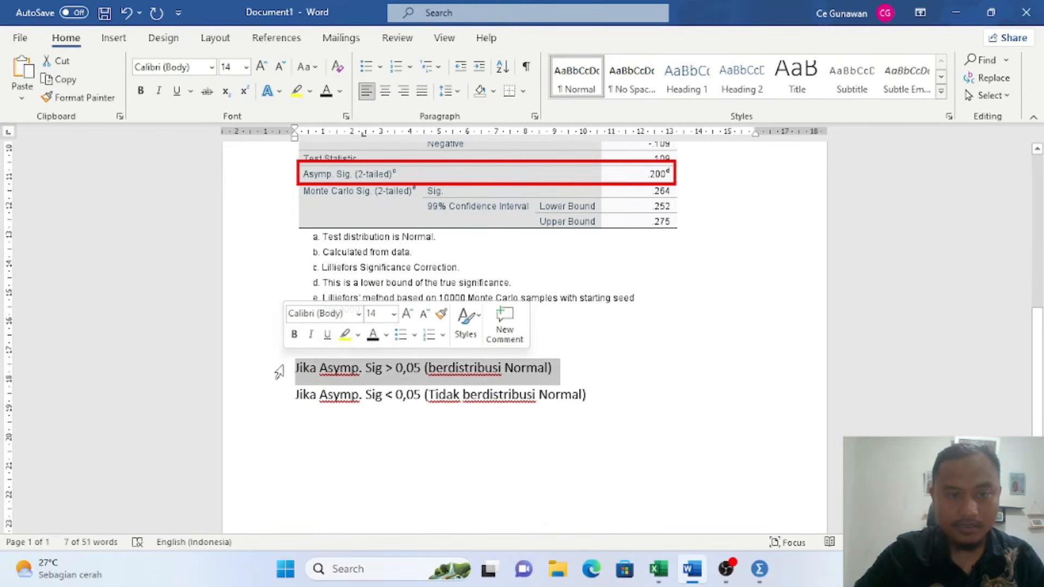
key("ctrl+b")
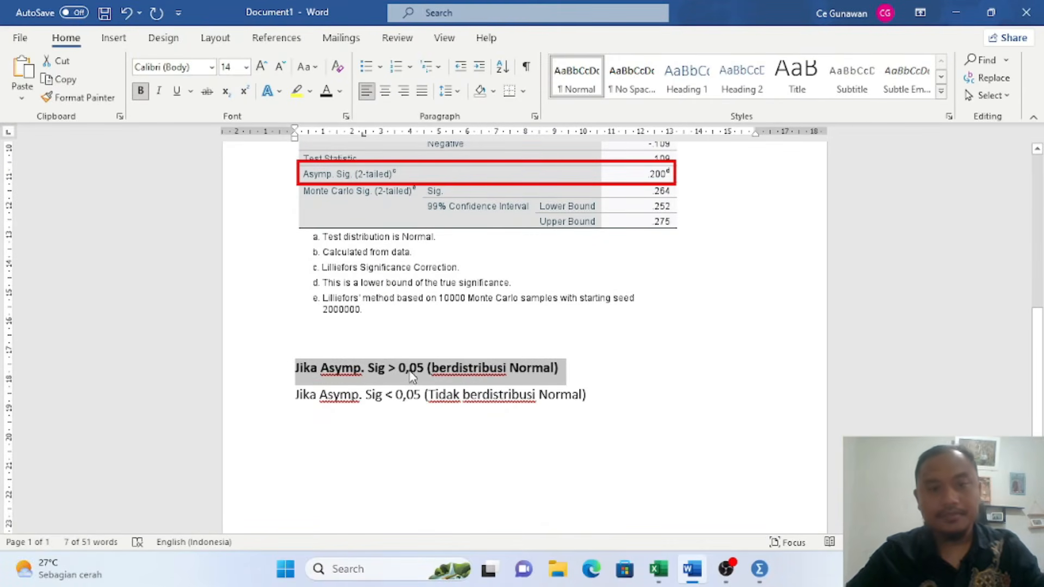
Review the documented result in Word, and check the residual data and the Kolmogorov-Smirnov output table in SPSS
scroll(412, 376, "up", 2)
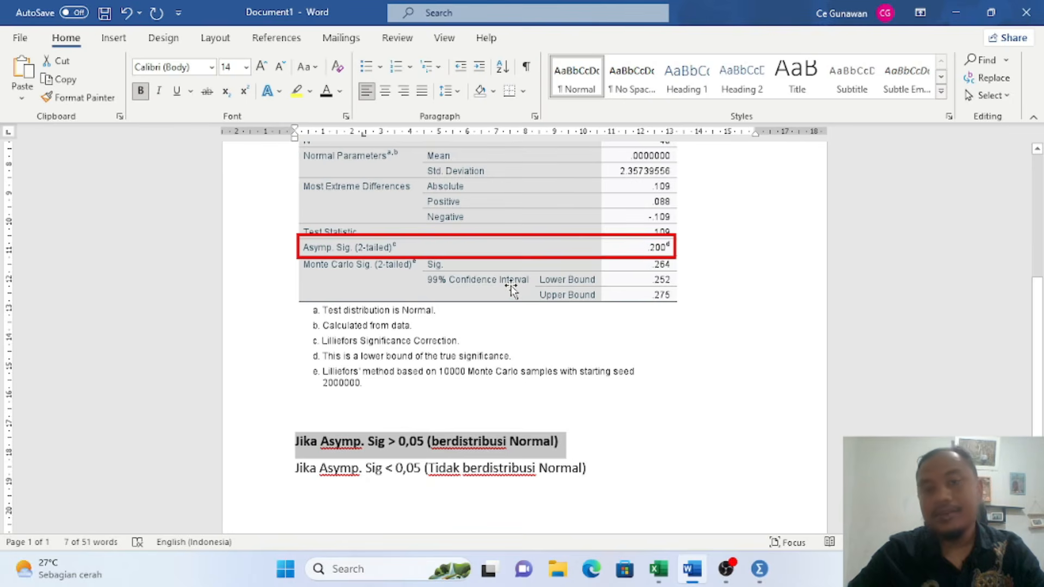
scroll(505, 291, "up", 2)
scroll(511, 291, "up", 3)
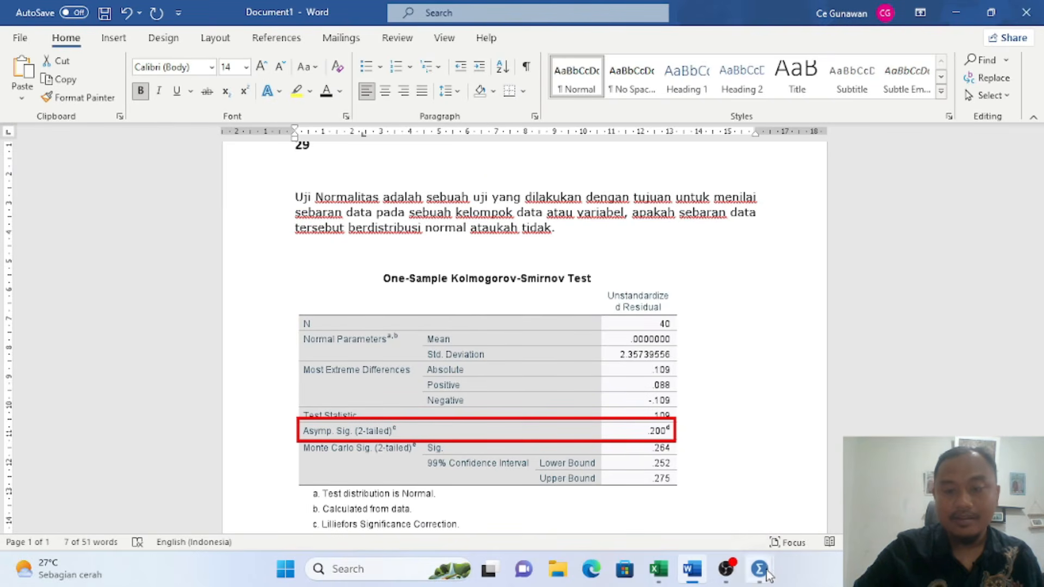
mouse_move(767, 572)
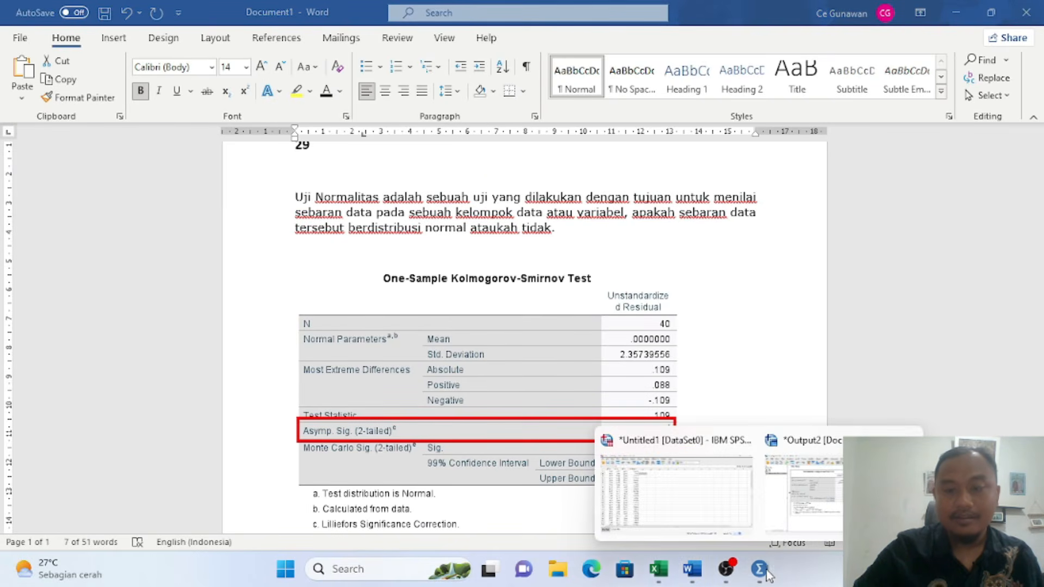
left_click(712, 505)
mouse_move(758, 577)
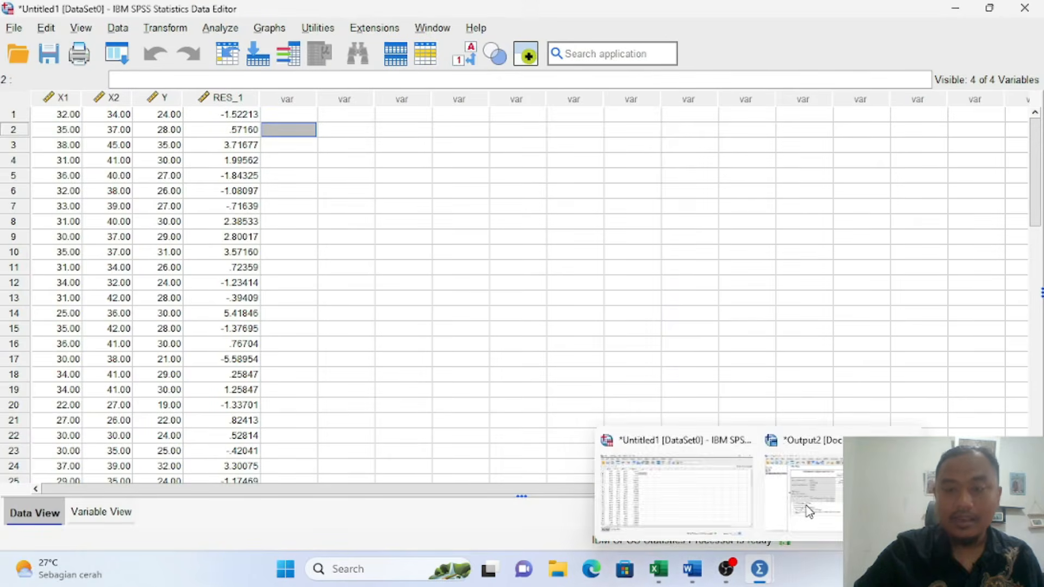
left_click(810, 512)
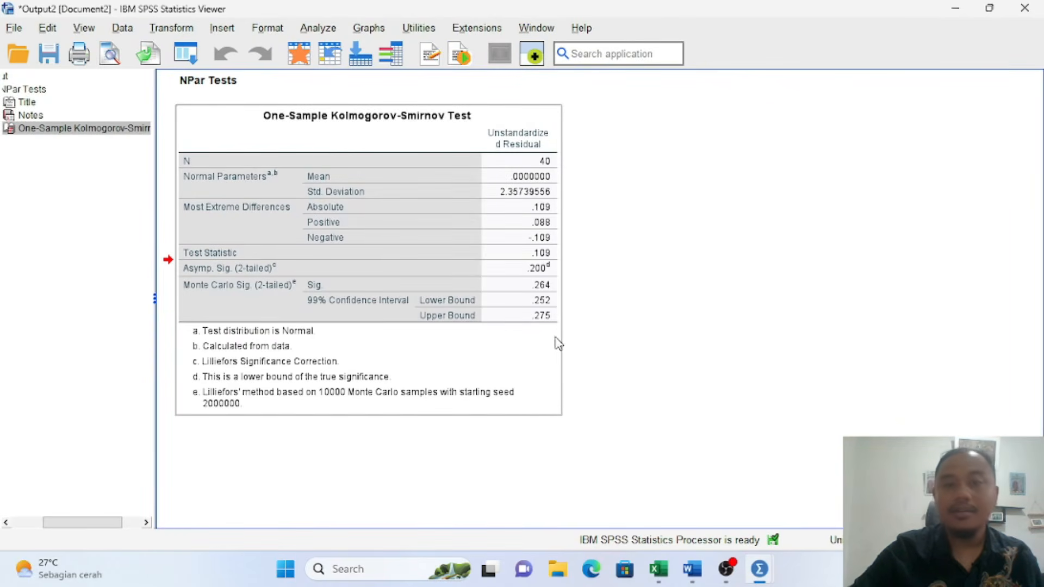
left_click(658, 250)
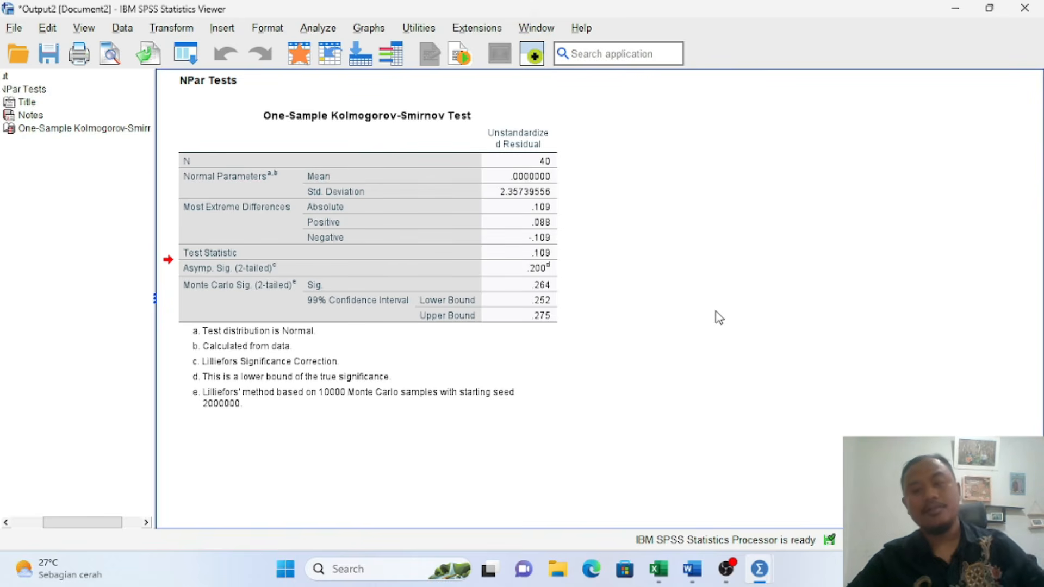
left_click(729, 567)
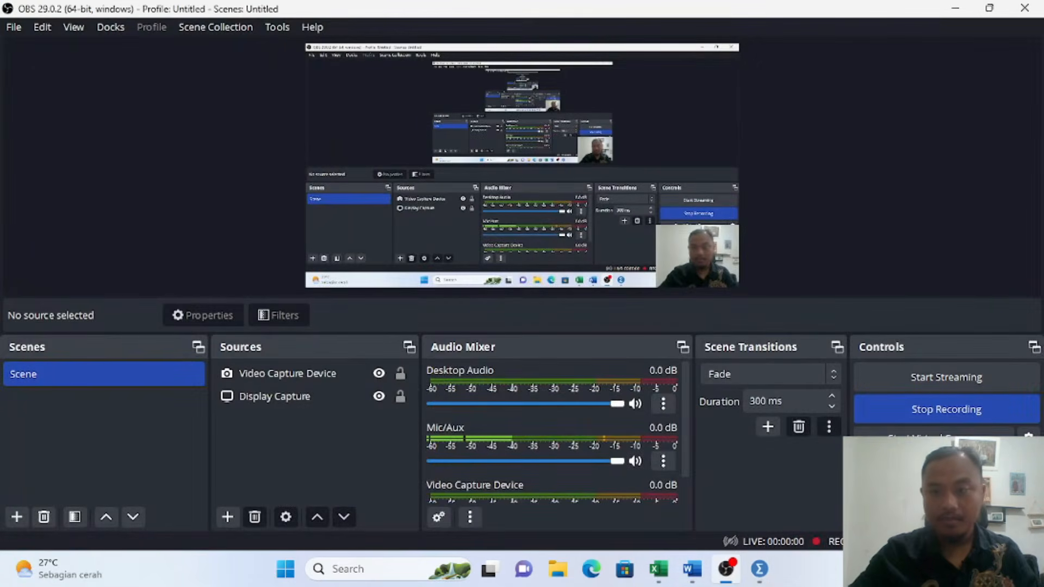